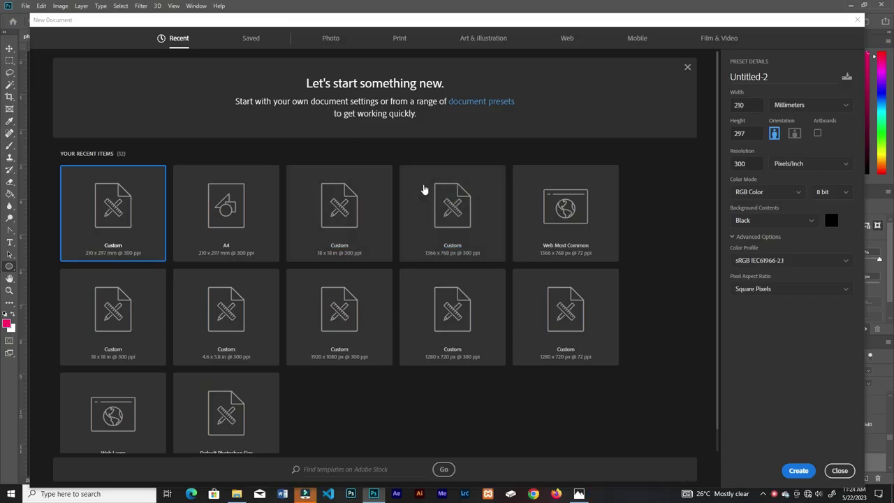
- Create a new A4 print document with a black background and zoom in
{"action": "left_click", "coordinate": [400, 40]}
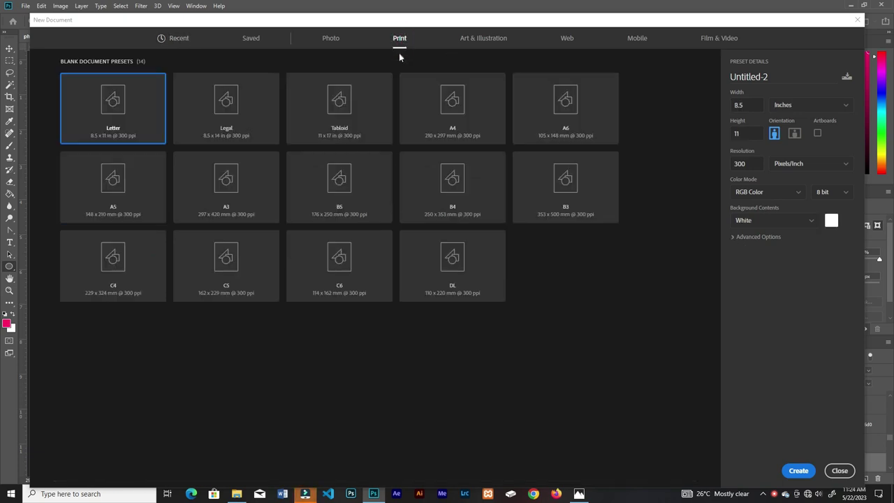
{"action": "left_click", "coordinate": [449, 125]}
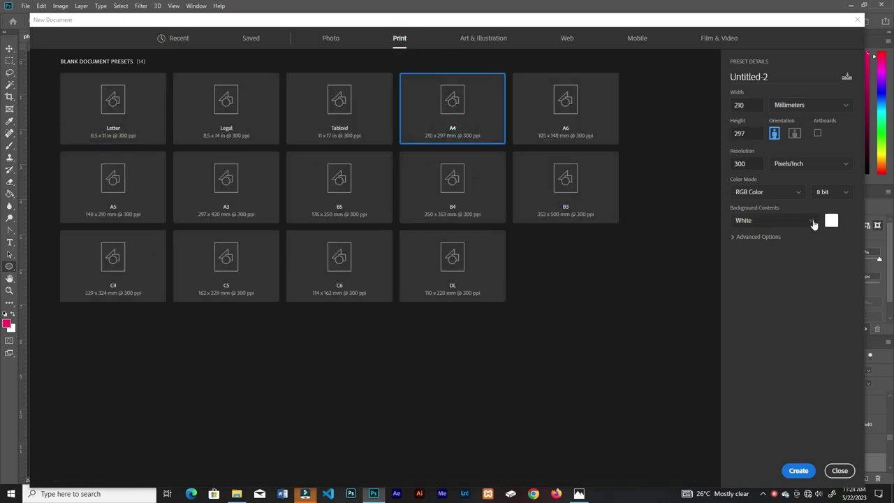
{"action": "left_click", "coordinate": [812, 222]}
{"action": "left_click", "coordinate": [797, 252]}
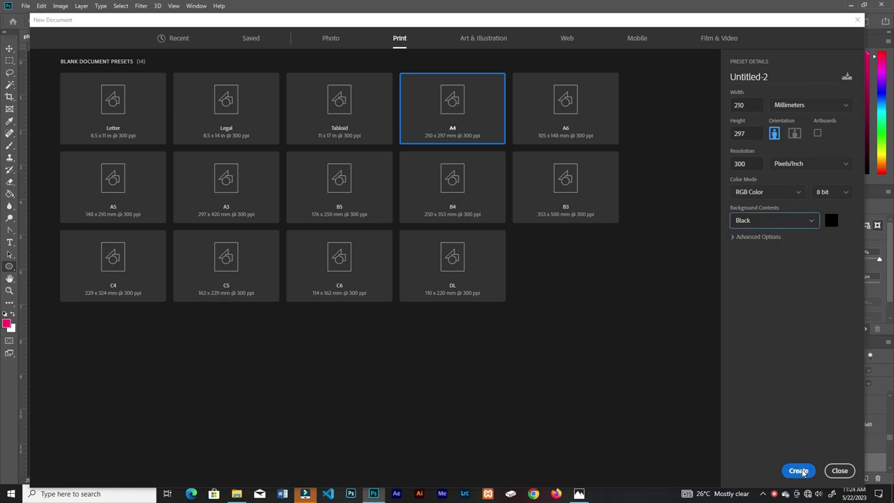
{"action": "left_click", "coordinate": [799, 471]}
{"action": "key", "text": "ctrl+plus"}
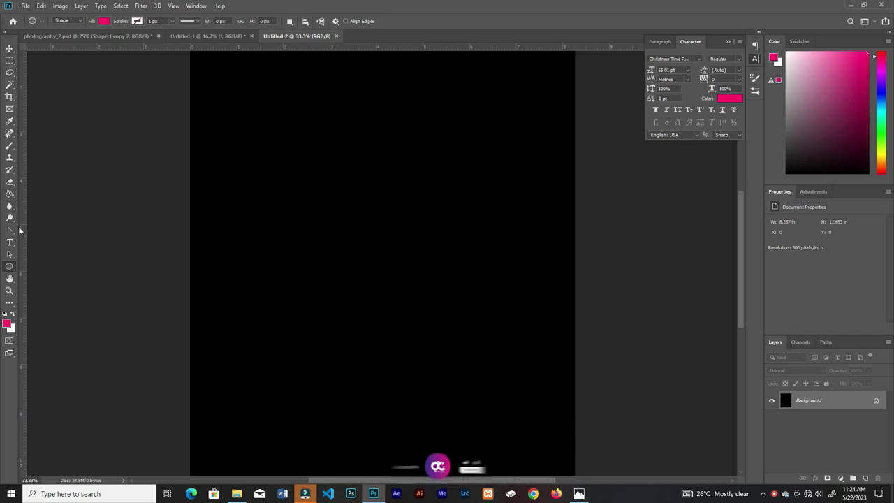
- Draw a tall, narrow pink triangle with the Pen Tool in Shape mode
{"action": "right_click", "coordinate": [15, 232]}
{"action": "left_click", "coordinate": [38, 231]}
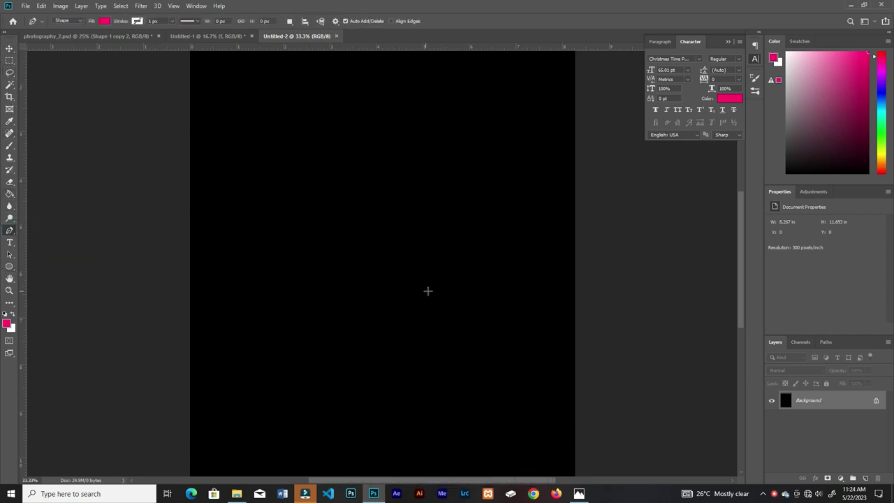
{"action": "left_click", "coordinate": [346, 339]}
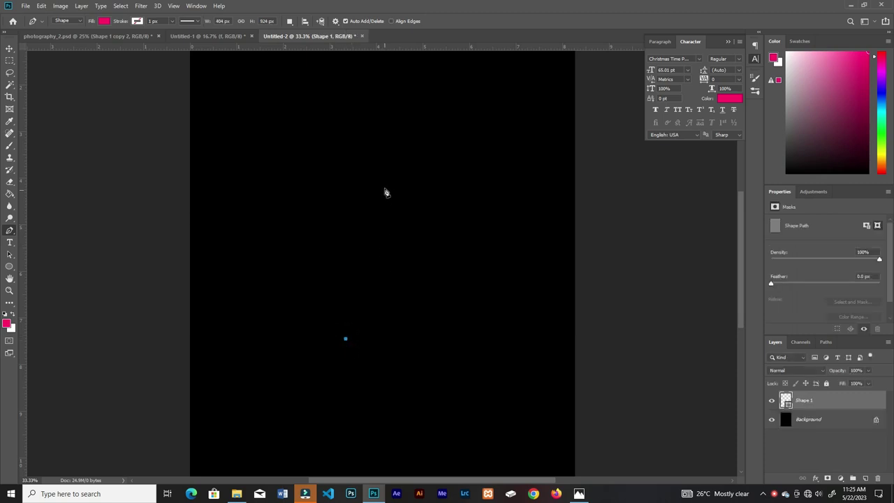
{"action": "left_click", "coordinate": [418, 341]}
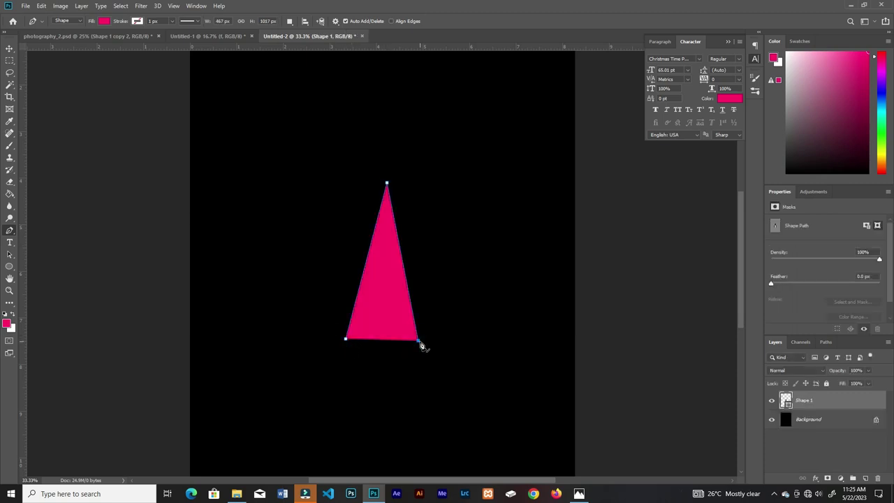
- Give the triangle no fill and a white outline of about 10 px
{"action": "left_click", "coordinate": [103, 22]}
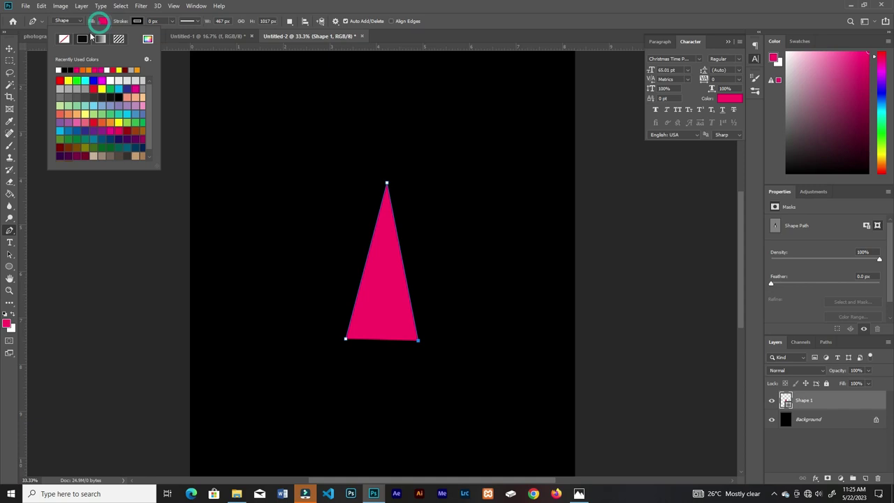
{"action": "left_click", "coordinate": [67, 40]}
{"action": "left_click", "coordinate": [138, 21]}
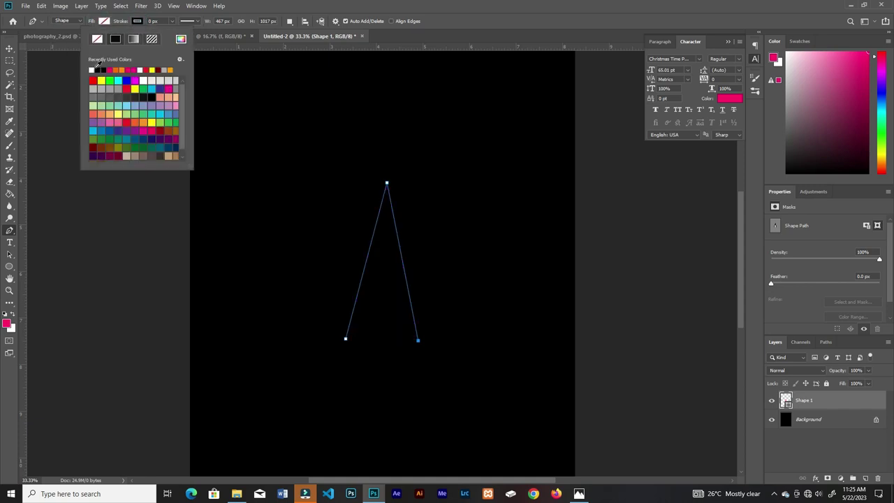
{"action": "left_click", "coordinate": [174, 23]}
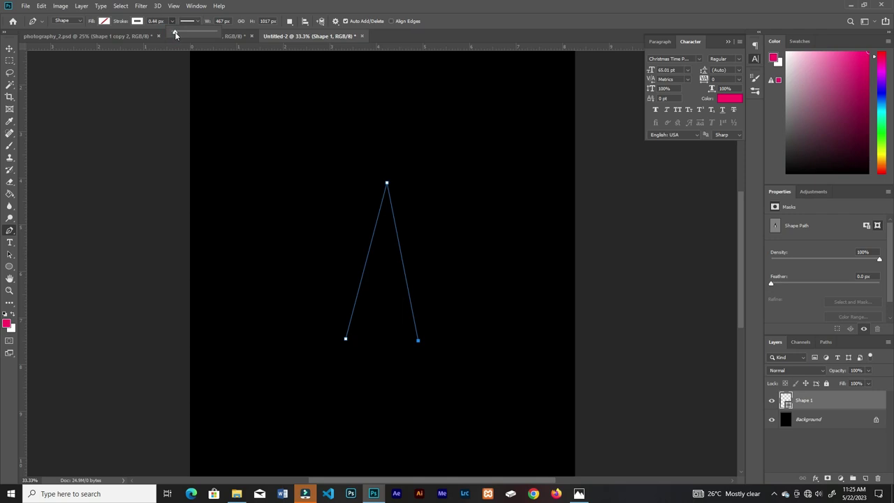
- Curve the triangle's sides into a leaf shape with the Convert Point Tool
{"action": "right_click", "coordinate": [10, 233]}
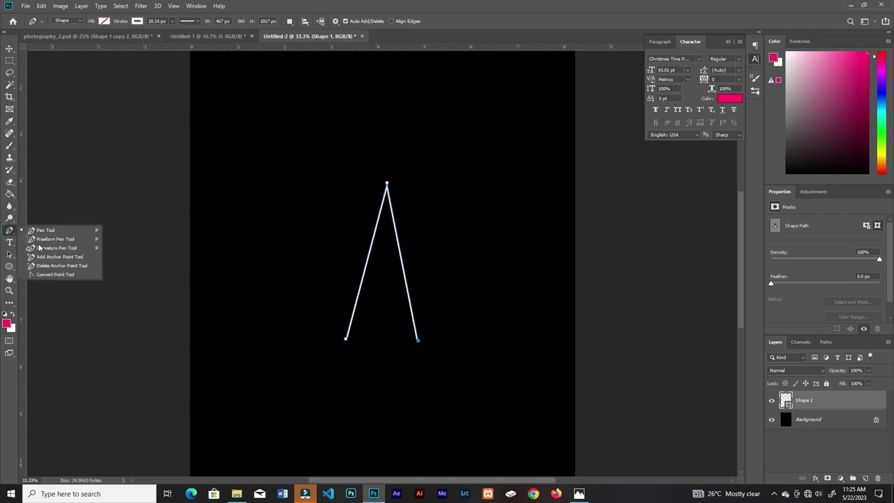
{"action": "left_click", "coordinate": [40, 274]}
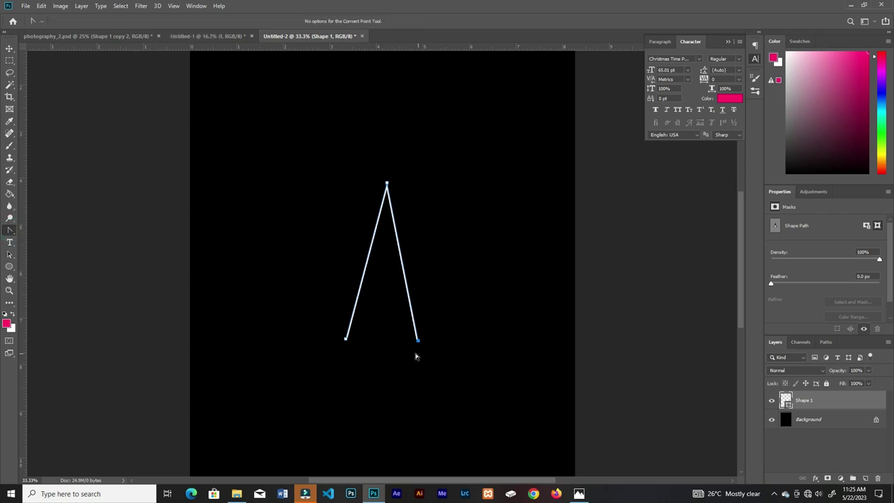
{"action": "key", "text": "ctrl+plus"}
{"action": "left_click_drag", "start_coordinate": [435, 380], "coordinate": [372, 459]}
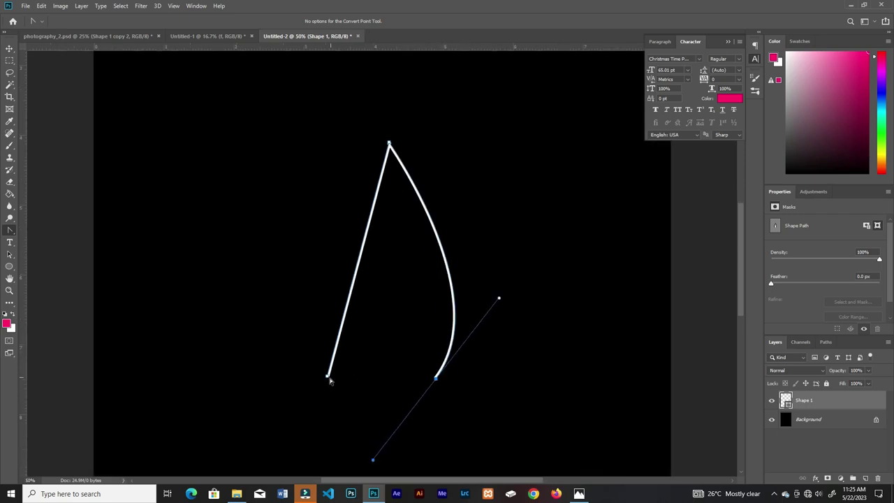
{"action": "left_click_drag", "start_coordinate": [327, 375], "coordinate": [243, 278]}
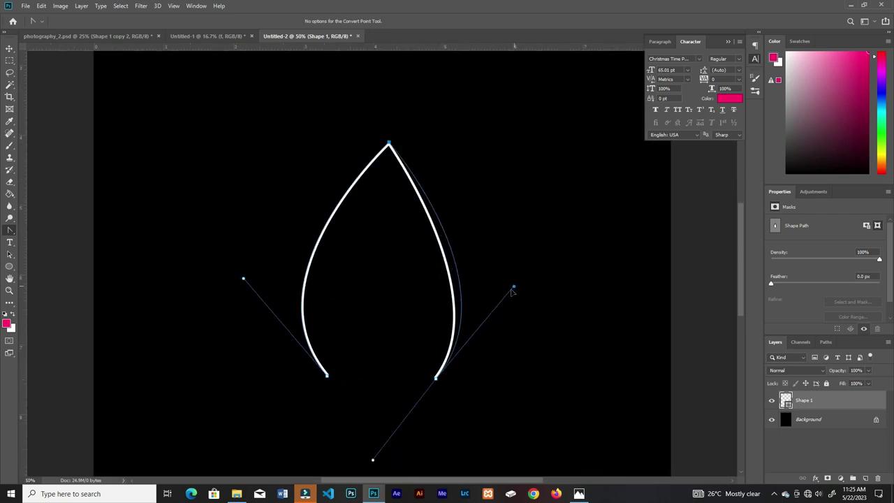
{"action": "left_click_drag", "start_coordinate": [511, 290], "coordinate": [532, 294]}
- Fill the petal shape with solid grey
{"action": "key", "text": "p"}
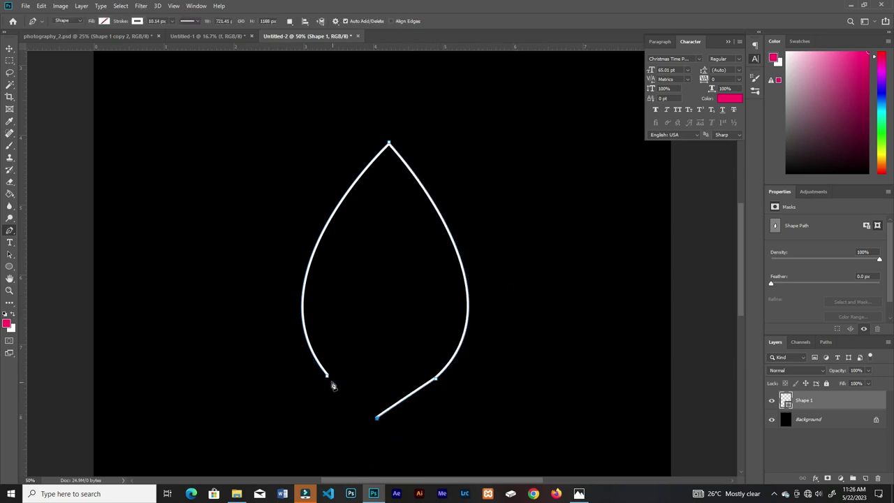
{"action": "key", "text": "v"}
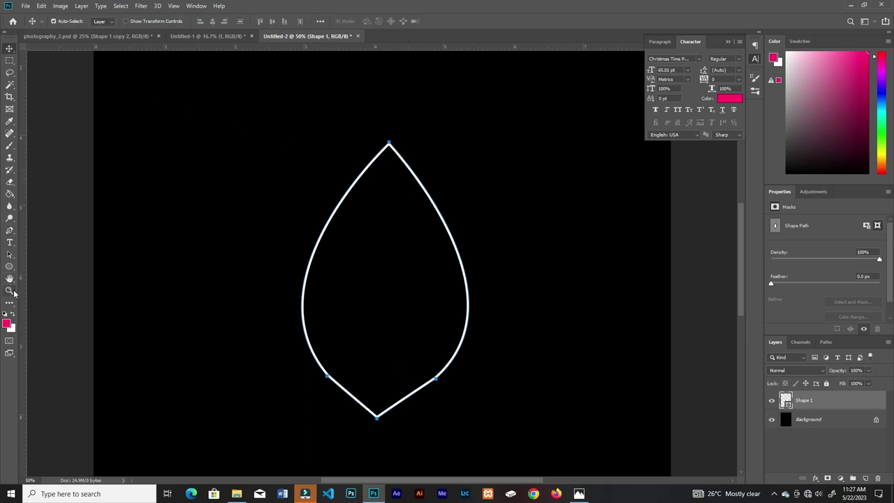
{"action": "left_click", "coordinate": [10, 266]}
{"action": "left_click", "coordinate": [104, 22]}
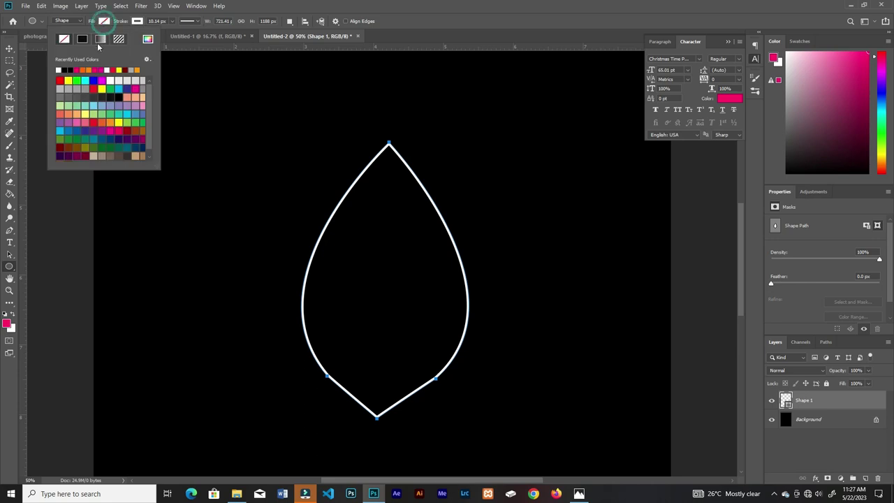
{"action": "left_click", "coordinate": [75, 89]}
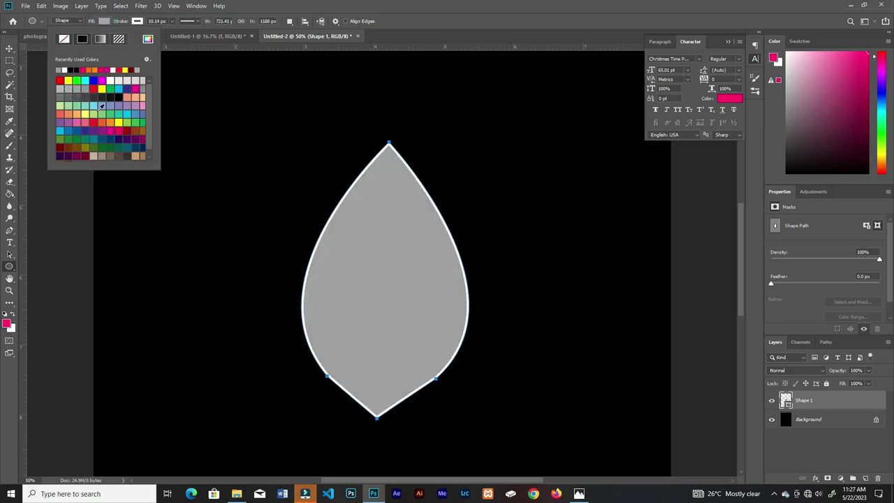
- Nudge the original petal into place and adjust its size
{"action": "left_click", "coordinate": [9, 49]}
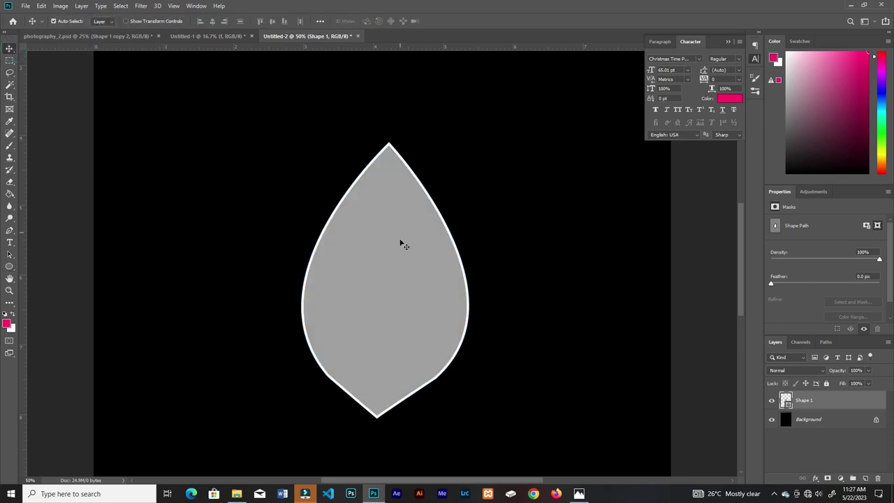
{"action": "left_click_drag", "start_coordinate": [401, 241], "coordinate": [415, 278]}
{"action": "key", "text": "ctrl+minus"}
{"action": "key", "text": "ctrl+plus"}
{"action": "key", "text": "ctrl+t"}
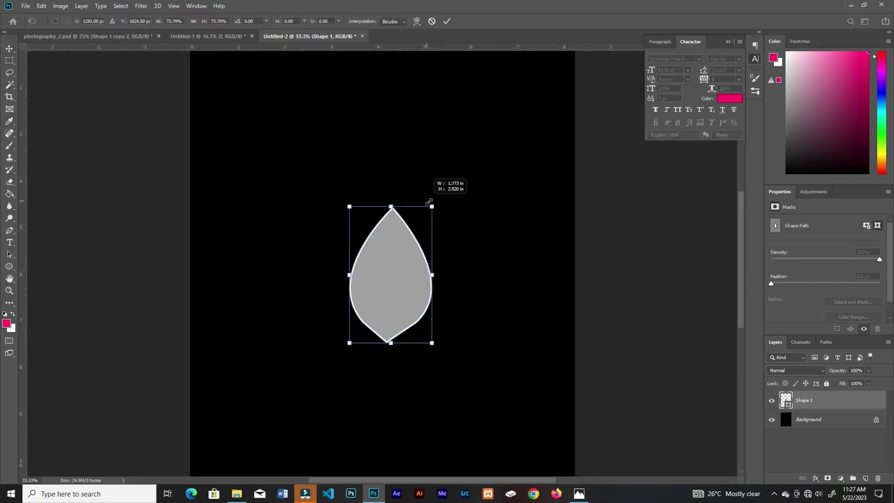
{"action": "left_click_drag", "start_coordinate": [447, 182], "coordinate": [447, 184]}
{"action": "double_click", "coordinate": [406, 255]}
- Copy the petal, moving the copy right and tilting it rightward
{"action": "left_click_drag", "start_coordinate": [406, 260], "coordinate": [475, 259]}
{"action": "key", "text": "ctrl+t"}
{"action": "left_click_drag", "start_coordinate": [551, 209], "coordinate": [569, 239]}
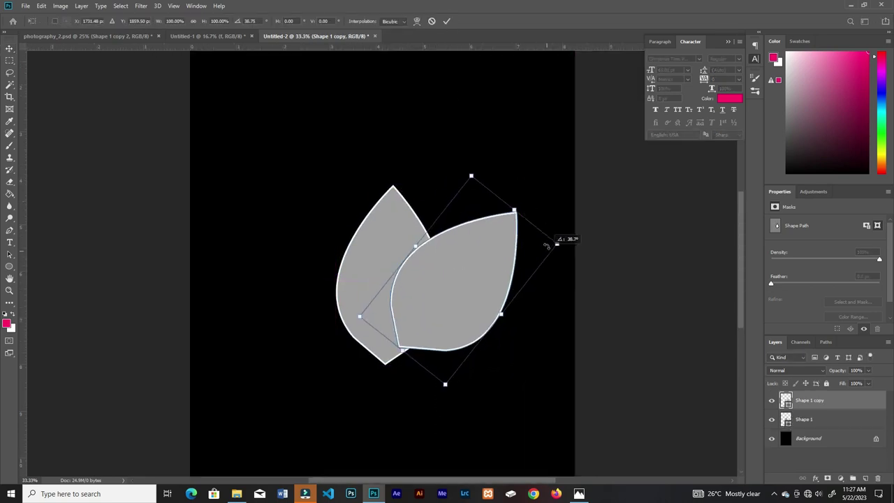
{"action": "left_click_drag", "start_coordinate": [474, 280], "coordinate": [467, 289]}
{"action": "left_click", "coordinate": [447, 22]}
{"action": "left_click_drag", "start_coordinate": [389, 399], "coordinate": [384, 412]}
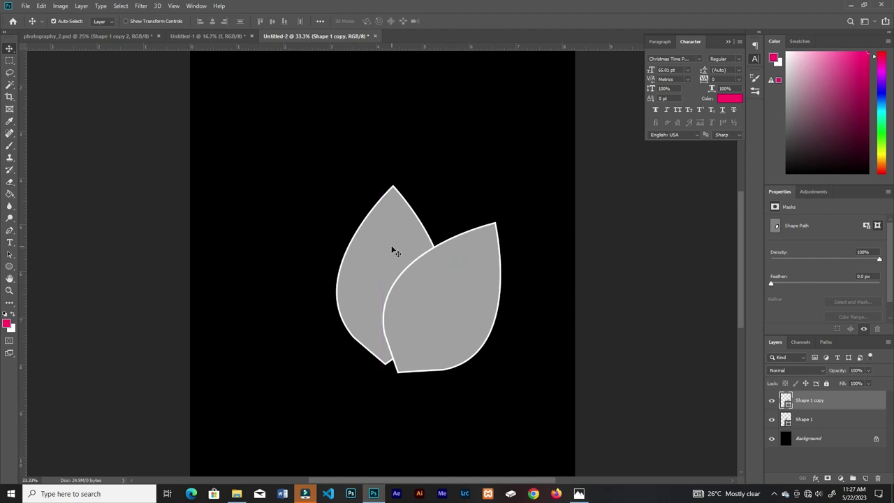
- Enlarge the original left petal around its centre
{"action": "left_click", "coordinate": [393, 249]}
{"action": "key", "text": "ctrl+t"}
{"action": "left_click_drag", "start_coordinate": [443, 184], "coordinate": [453, 170]}
{"action": "left_click", "coordinate": [447, 21]}
- Duplicate the right petal into a third petal rotated toward the lower right
{"action": "left_click", "coordinate": [445, 318]}
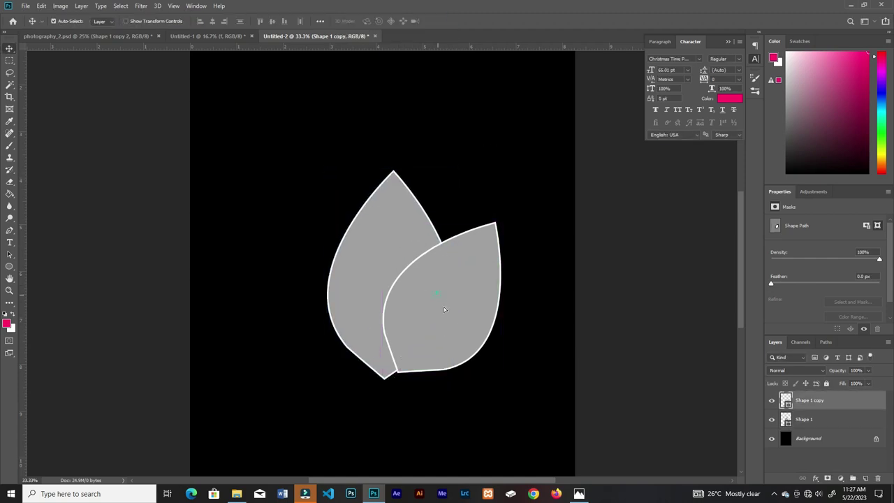
{"action": "key", "text": "ctrl+alt+t"}
{"action": "left_click_drag", "start_coordinate": [518, 240], "coordinate": [572, 321]}
{"action": "left_click_drag", "start_coordinate": [466, 348], "coordinate": [526, 345]}
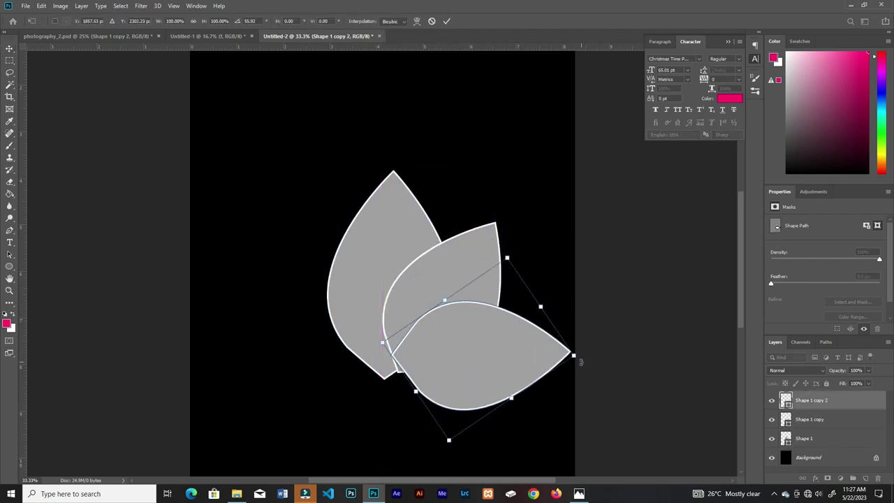
{"action": "left_click", "coordinate": [447, 21]}
- Reorder the petal layers and move the middle petal up and right
{"action": "left_click", "coordinate": [405, 240], "text": "ctrl"}
{"action": "key", "text": "ctrl+bracketright"}
{"action": "left_click", "coordinate": [512, 334], "text": "ctrl"}
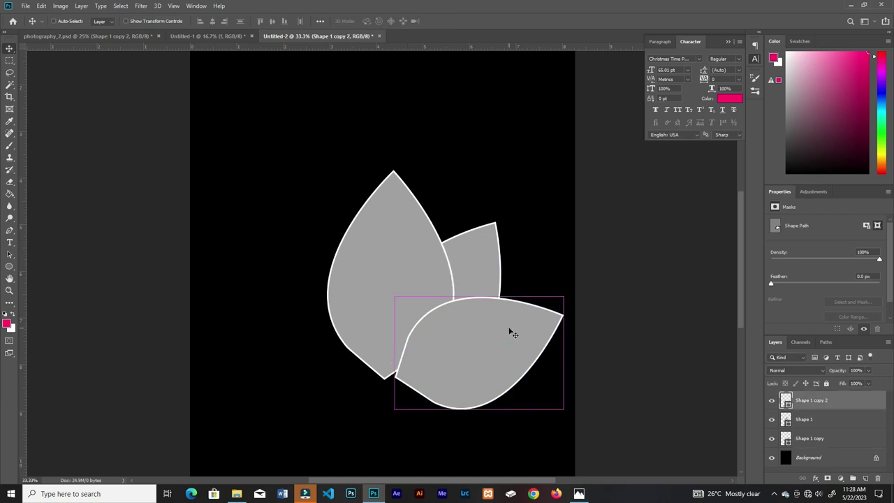
{"action": "key", "text": "ctrl+bracketleft"}
{"action": "left_click_drag", "start_coordinate": [481, 262], "coordinate": [506, 232]}
- Shrink both right petals, rotate the bottom one, and shift the middle petal left
{"action": "left_click", "coordinate": [503, 344], "text": "ctrl"}
{"action": "left_click", "coordinate": [496, 285], "text": "ctrl+shift"}
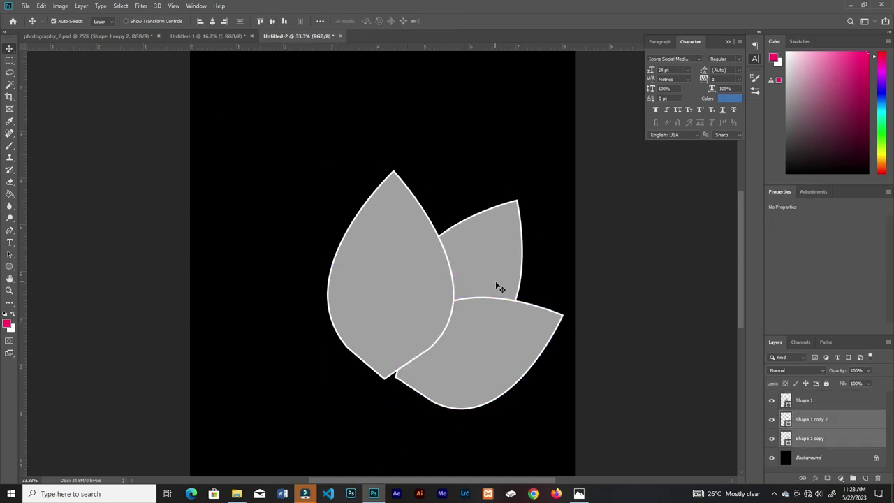
{"action": "key", "text": "ctrl+t"}
{"action": "left_click_drag", "start_coordinate": [564, 200], "coordinate": [547, 219]}
{"action": "left_click", "coordinate": [444, 21]}
{"action": "left_click", "coordinate": [503, 339], "text": "ctrl"}
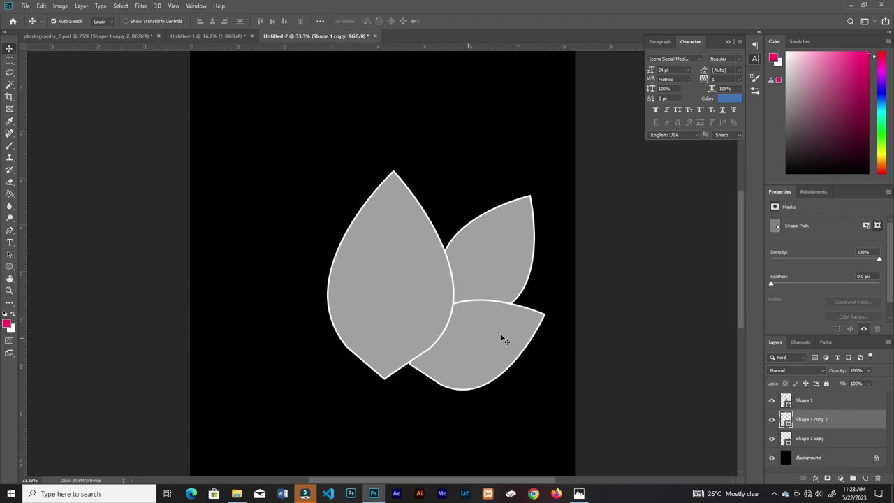
{"action": "key", "text": "ctrl+t"}
{"action": "left_click_drag", "start_coordinate": [559, 401], "coordinate": [550, 412]}
{"action": "left_click_drag", "start_coordinate": [527, 231], "coordinate": [504, 230]}
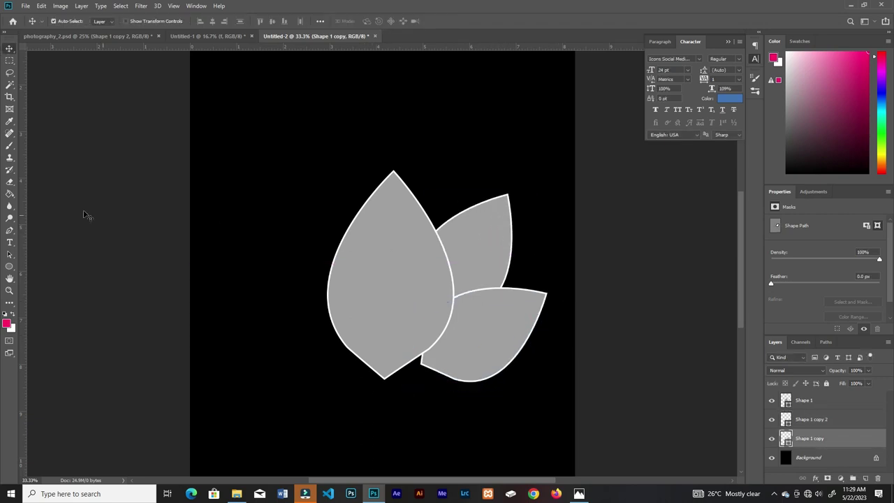
- Select the middle petal and delete the bottom petal
{"action": "right_click", "coordinate": [10, 230]}
{"action": "left_click", "coordinate": [33, 274]}
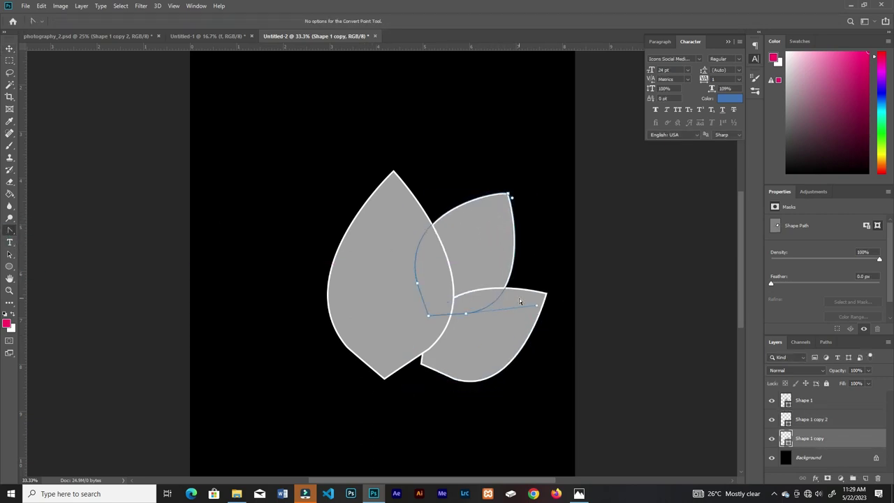
{"action": "key", "text": "v"}
{"action": "left_click", "coordinate": [489, 333]}
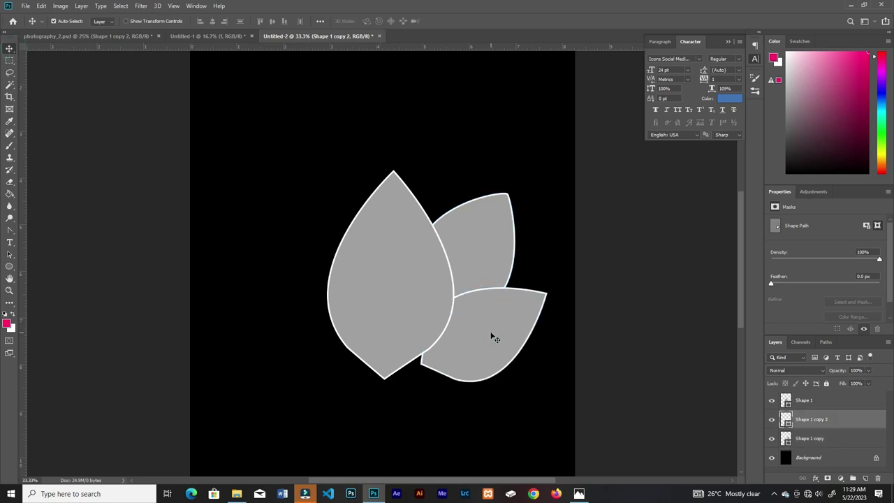
{"action": "key", "text": "Delete"}
- Rotate a leaf copy to angle downward and duplicate it again lower down
{"action": "left_click_drag", "start_coordinate": [475, 253], "coordinate": [478, 288]}
{"action": "key", "text": "ctrl+t"}
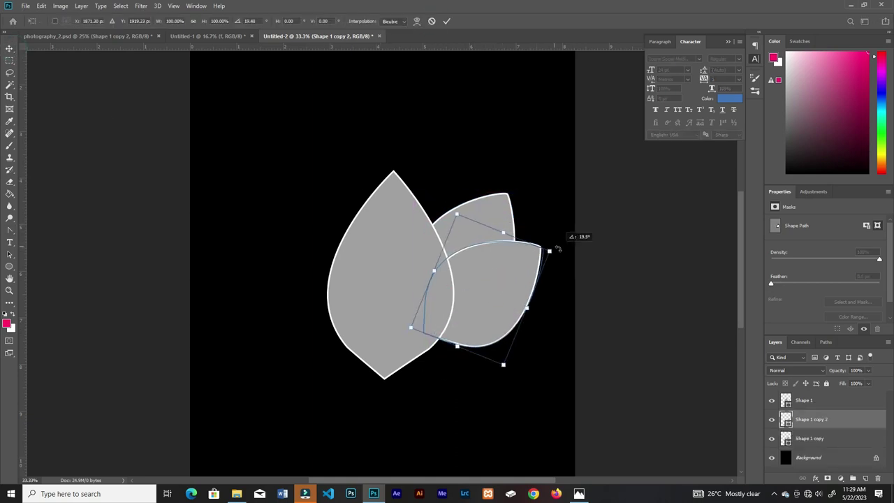
{"action": "left_click_drag", "start_coordinate": [568, 239], "coordinate": [573, 279]}
{"action": "key", "text": "Return"}
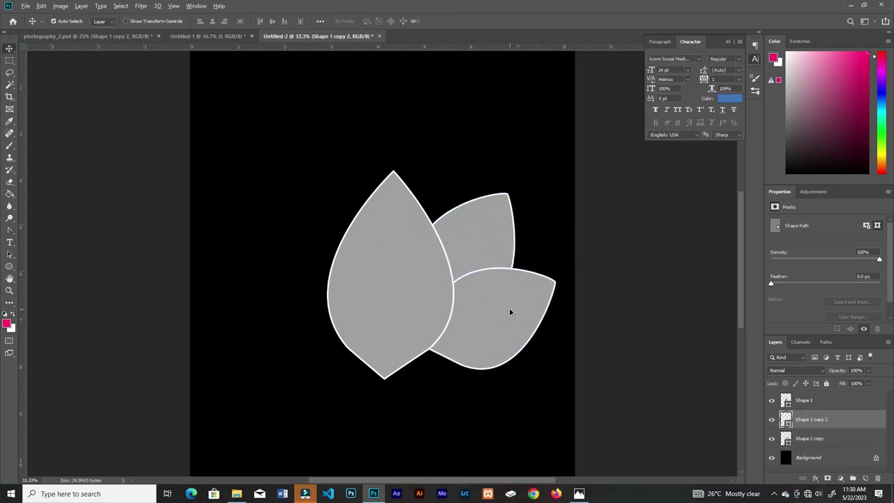
{"action": "left_click_drag", "start_coordinate": [511, 312], "coordinate": [496, 360]}
- Shrink and rotate the small leaf, place it at the lotus bottom, and send it behind
{"action": "key", "text": "ctrl+t"}
{"action": "left_click_drag", "start_coordinate": [553, 313], "coordinate": [536, 333]}
{"action": "left_click_drag", "start_coordinate": [548, 342], "coordinate": [579, 363]}
{"action": "left_click_drag", "start_coordinate": [492, 367], "coordinate": [474, 383]}
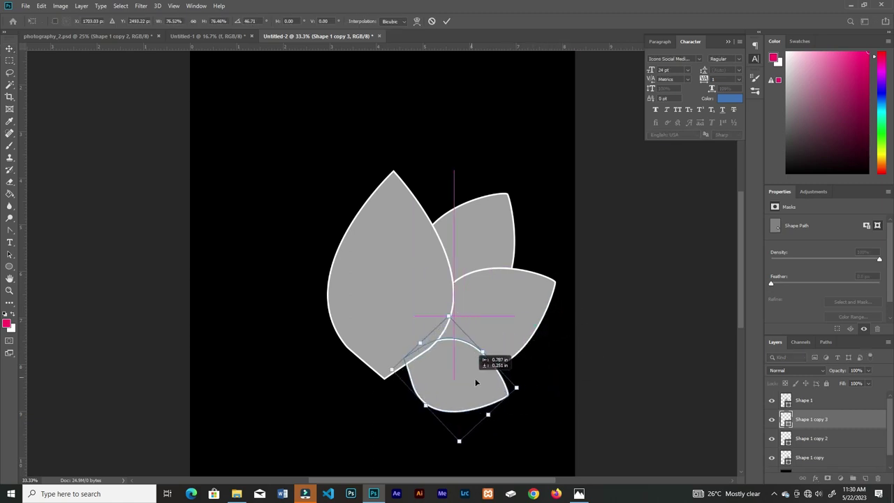
{"action": "key", "text": "Return"}
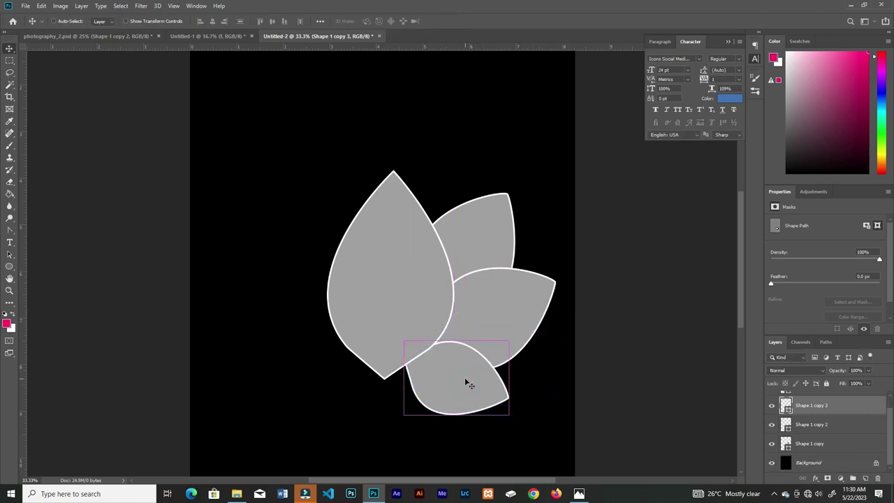
{"action": "key", "text": "ctrl+bracketleft"}
- Place a grey circle over the lotus base and enlarge it to about 615 px
{"action": "mouse_move", "coordinate": [398, 314]}
{"action": "left_mouse_down"}
{"action": "mouse_move", "coordinate": [400, 284]}
{"action": "mouse_move", "coordinate": [448, 389]}
{"action": "left_mouse_up"}
{"action": "left_click", "coordinate": [10, 266]}
{"action": "key", "text": "v"}
{"action": "left_click_drag", "start_coordinate": [415, 356], "coordinate": [410, 349]}
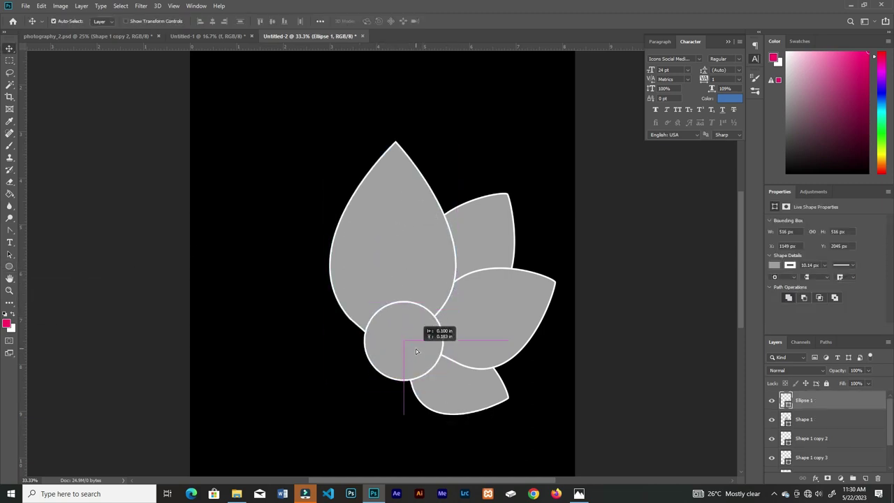
{"action": "key", "text": "ctrl+t"}
{"action": "left_click_drag", "start_coordinate": [442, 383], "coordinate": [485, 390]}
{"action": "key", "text": "Return"}
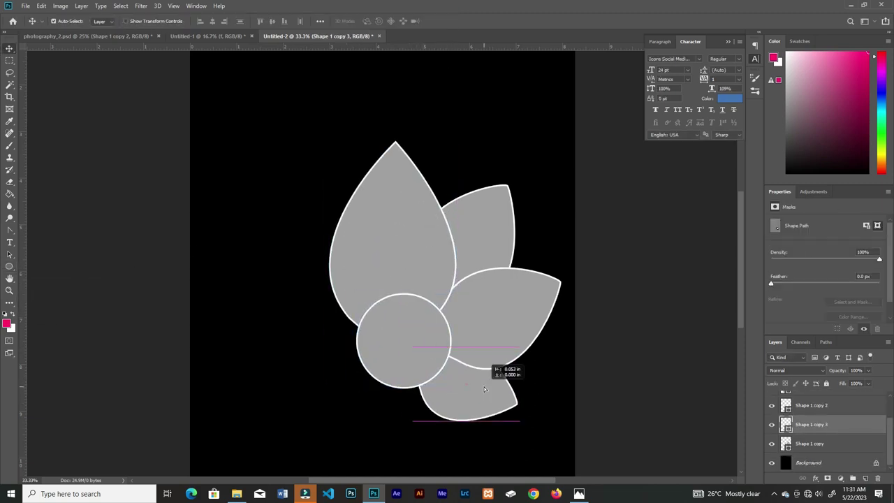
- Duplicate the three right-side leaves, flip them horizontally, and move them to the left
{"action": "left_click_drag", "start_coordinate": [489, 231], "coordinate": [498, 224]}
{"action": "left_click", "coordinate": [475, 389], "text": "shift"}
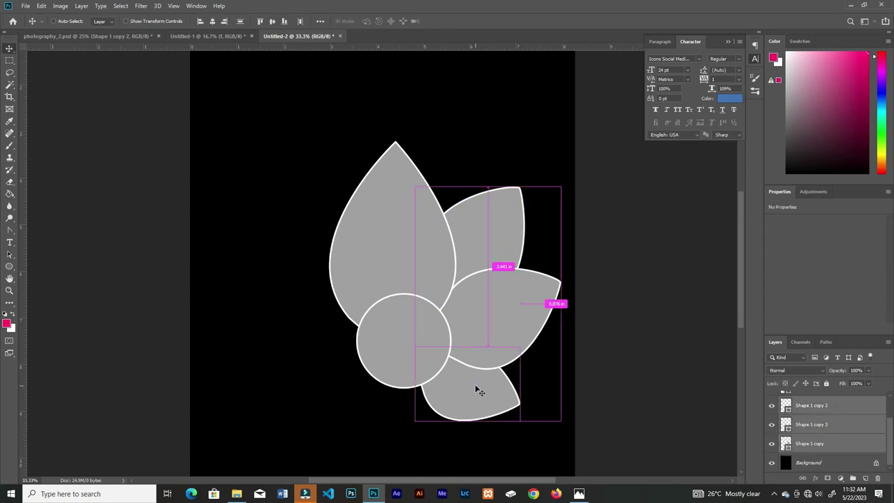
{"action": "key", "text": "ctrl+t"}
{"action": "right_click", "coordinate": [494, 284]}
{"action": "left_click", "coordinate": [517, 398]}
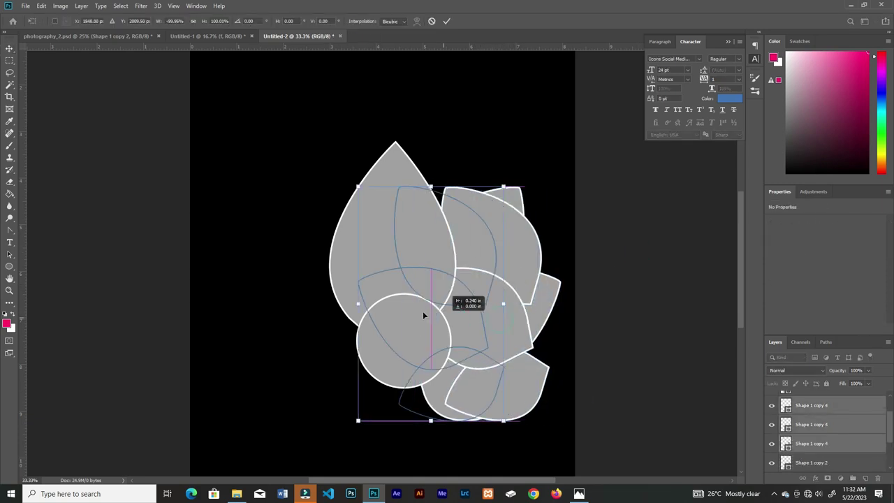
{"action": "left_click_drag", "start_coordinate": [423, 311], "coordinate": [326, 292]}
{"action": "key", "text": "Return"}
- Scale all lotus shapes up together and nudge the lotus slightly left
{"action": "key", "text": "ctrl+minus"}
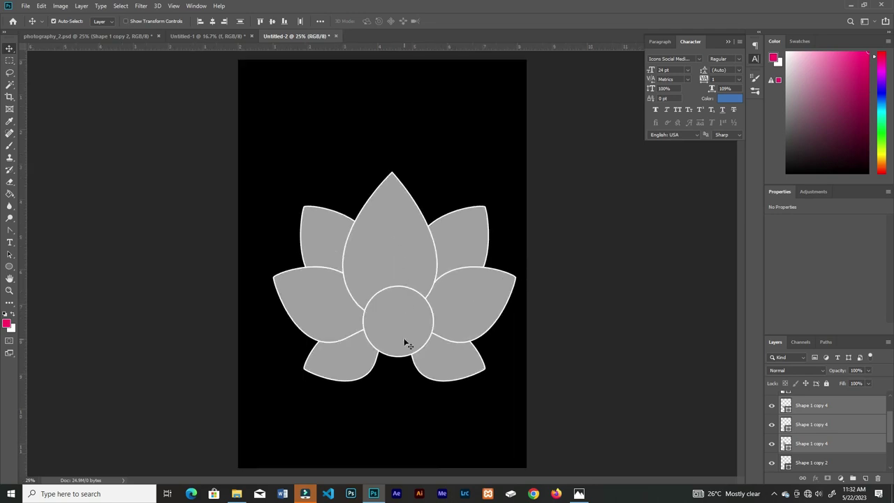
{"action": "left_click_drag", "start_coordinate": [271, 386], "coordinate": [520, 168]}
{"action": "key", "text": "ctrl+t"}
{"action": "left_click_drag", "start_coordinate": [516, 381], "coordinate": [529, 391]}
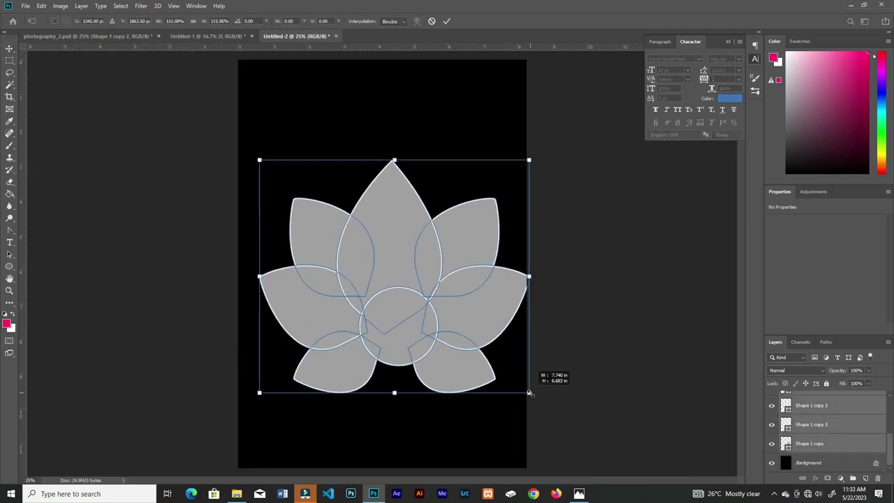
{"action": "left_click_drag", "start_coordinate": [486, 327], "coordinate": [479, 326]}
{"action": "key", "text": "Return"}
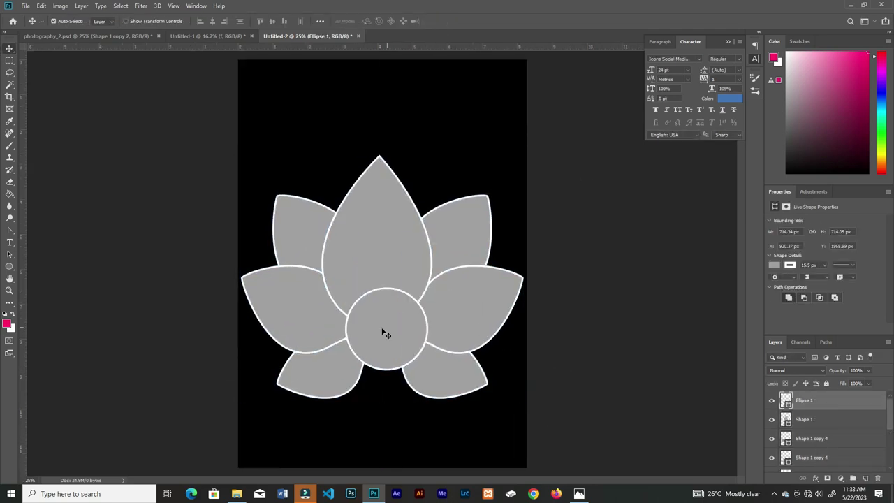
- Place the yellow-coat photo and clip it into the centre circle
{"action": "key", "text": "alt+Tab"}
{"action": "left_click_drag", "start_coordinate": [614, 67], "coordinate": [391, 357]}
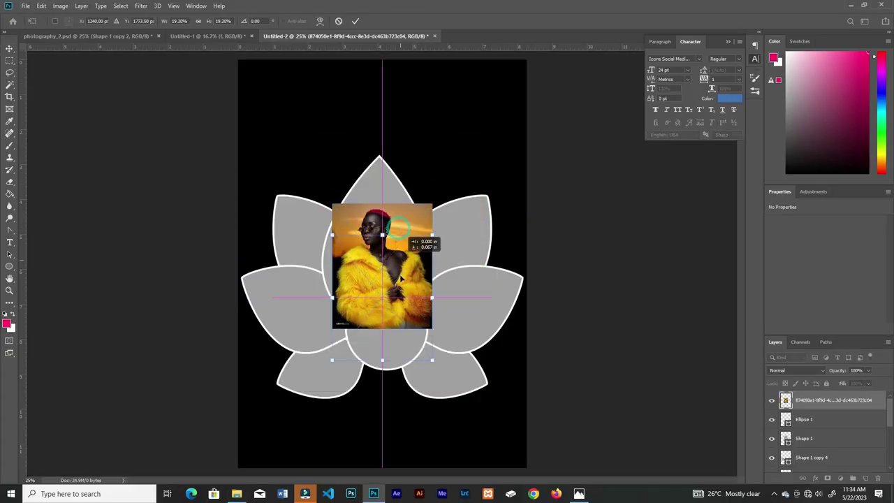
{"action": "left_click", "coordinate": [356, 21]}
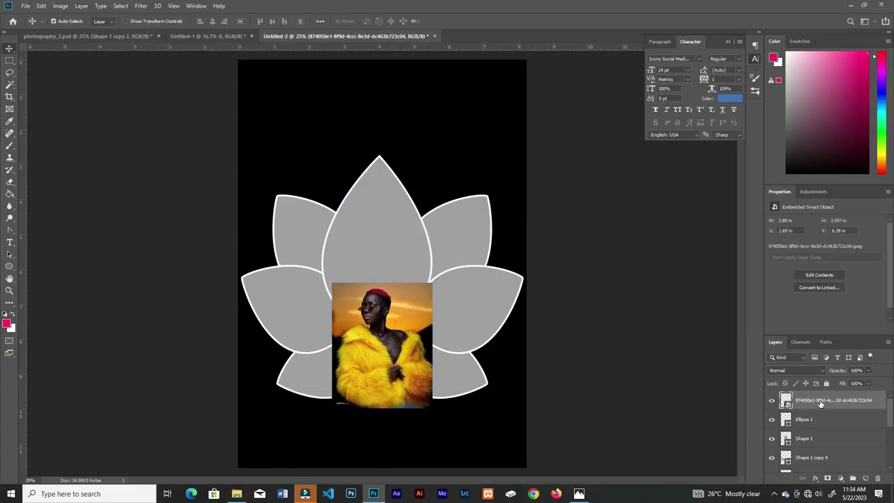
{"action": "right_click", "coordinate": [821, 404]}
{"action": "left_click", "coordinate": [811, 211]}
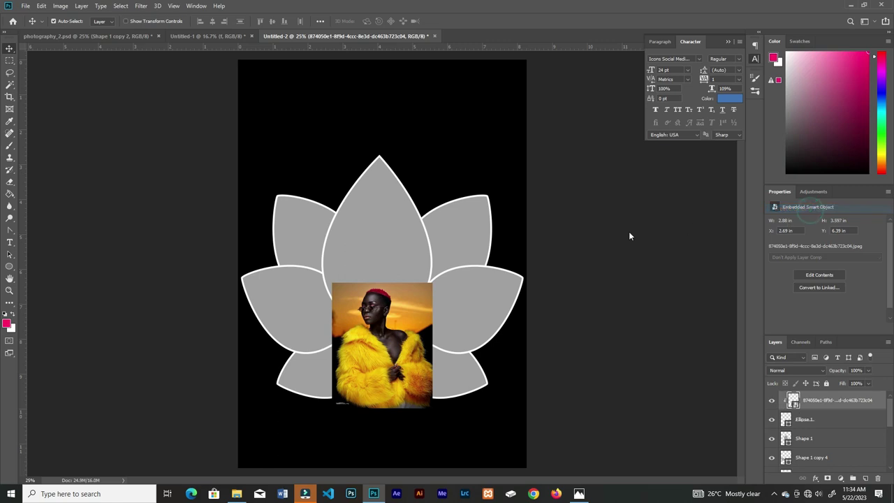
- Resize and reposition the yellow-coat photo to fit within the circle
{"action": "key", "text": "ctrl+t"}
{"action": "left_click_drag", "start_coordinate": [451, 275], "coordinate": [388, 330]}
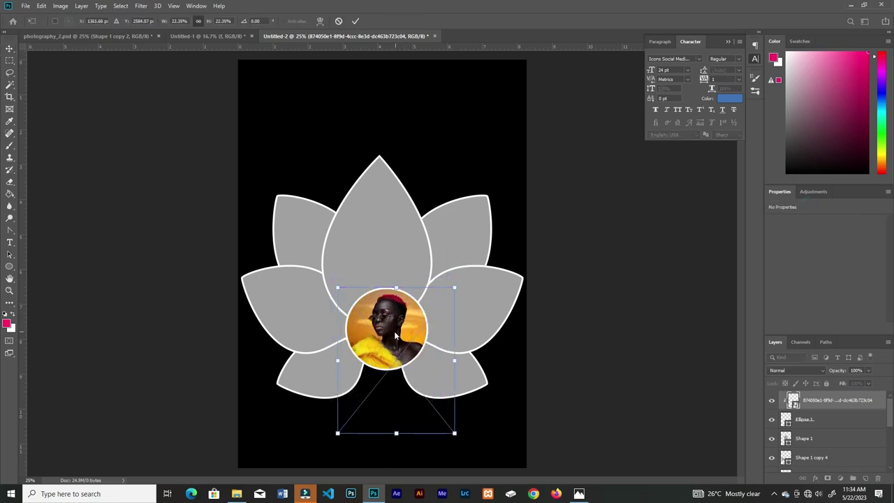
{"action": "mouse_move", "coordinate": [453, 287]}
{"action": "left_mouse_down"}
{"action": "mouse_move", "coordinate": [431, 283]}
{"action": "mouse_move", "coordinate": [422, 299]}
{"action": "left_mouse_up"}
{"action": "left_click", "coordinate": [355, 21]}
{"action": "left_click", "coordinate": [804, 419]}
{"action": "key", "text": "ctrl+t"}
{"action": "key", "text": "Return"}
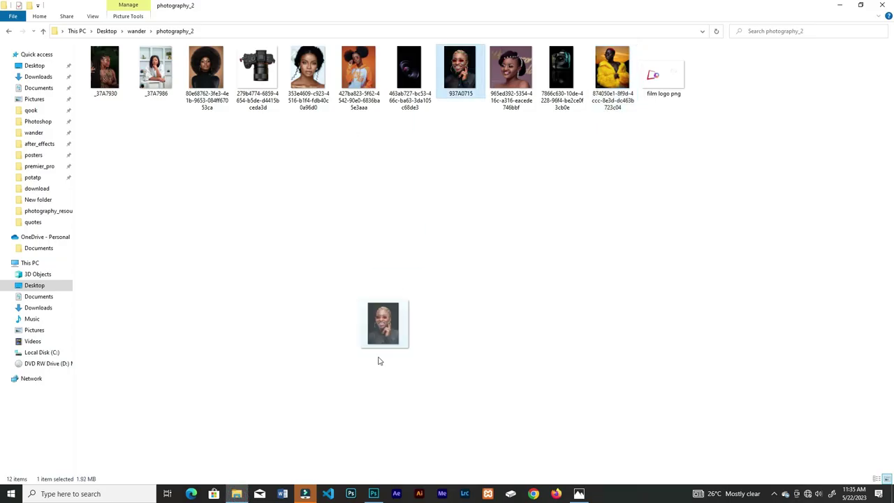
- Place the red-sunglasses portrait, scale it down, and clip it into the top petal
{"action": "left_click_drag", "start_coordinate": [458, 70], "coordinate": [405, 279]}
{"action": "left_click_drag", "start_coordinate": [462, 156], "coordinate": [433, 143]}
{"action": "key", "text": "Return"}
{"action": "key", "text": "ctrl+alt+g"}
{"action": "left_click_drag", "start_coordinate": [383, 206], "coordinate": [385, 222]}
- Place the afro portrait, scale it down, and clip it into the right petal
{"action": "key", "text": "alt+Tab"}
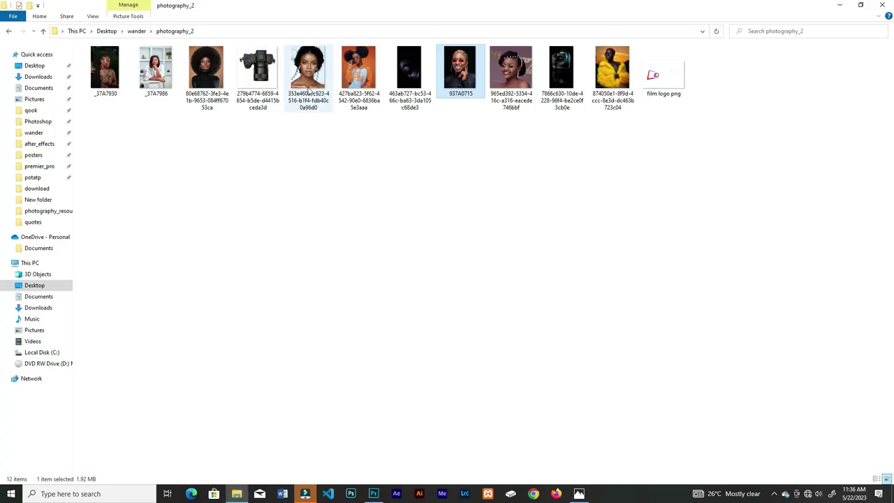
{"action": "left_click_drag", "start_coordinate": [359, 70], "coordinate": [384, 452]}
{"action": "left_click_drag", "start_coordinate": [525, 88], "coordinate": [442, 185]}
{"action": "left_click_drag", "start_coordinate": [419, 279], "coordinate": [473, 315]}
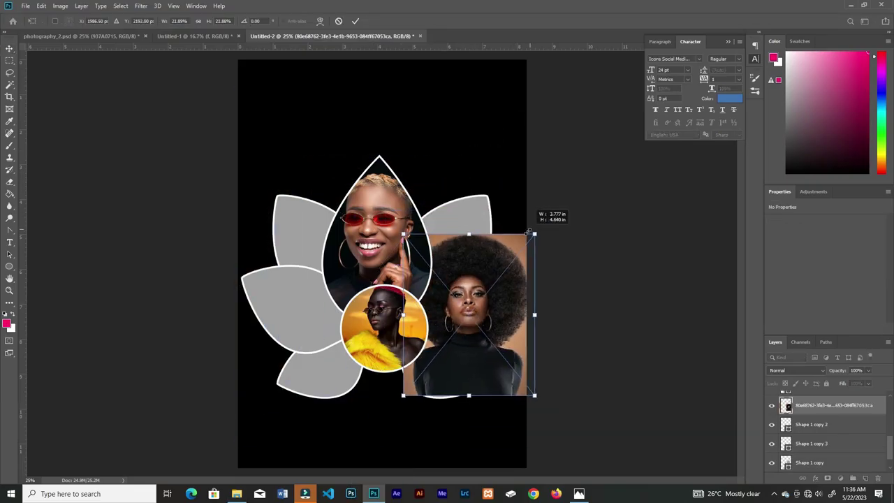
{"action": "key", "text": "Return"}
{"action": "left_click", "coordinate": [798, 215]}
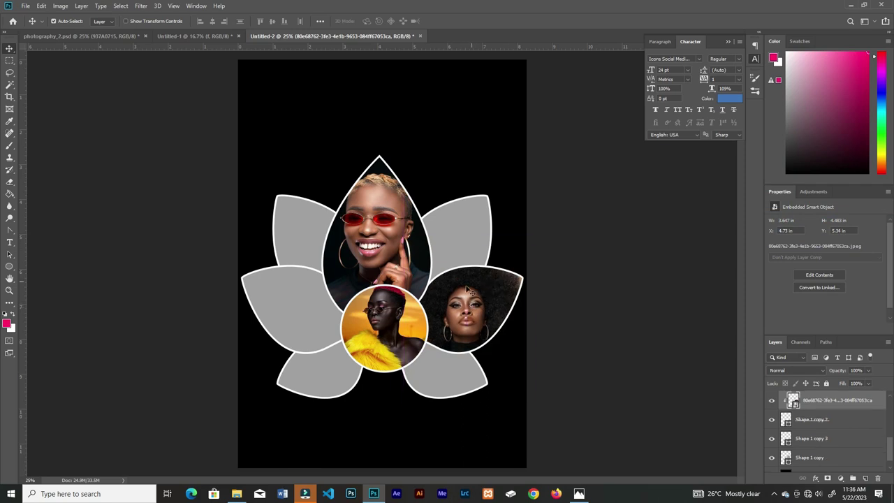
{"action": "key", "text": "ctrl+t"}
{"action": "left_click_drag", "start_coordinate": [480, 294], "coordinate": [488, 298]}
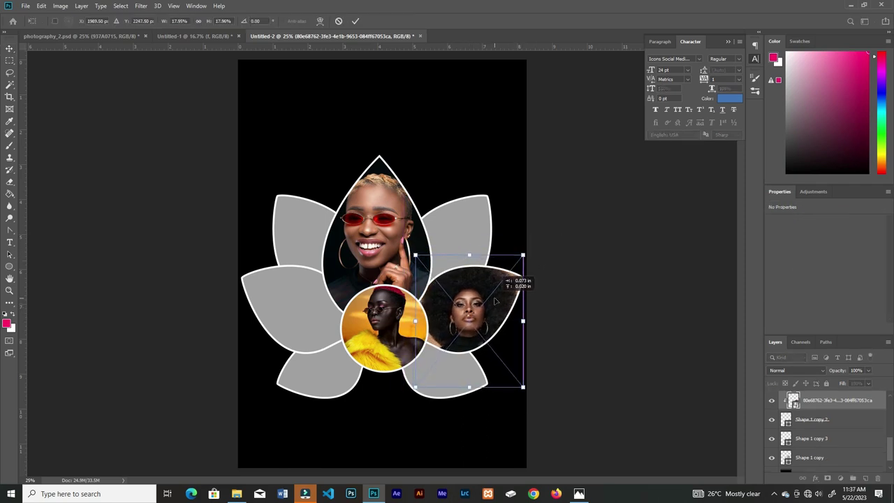
{"action": "key", "text": "Return"}
- Clip the orange-background portrait into the upper-right petal and enlarge it to fit
{"action": "left_click", "coordinate": [810, 457]}
{"action": "key", "text": "alt+Tab"}
{"action": "left_click_drag", "start_coordinate": [205, 90], "coordinate": [463, 233]}
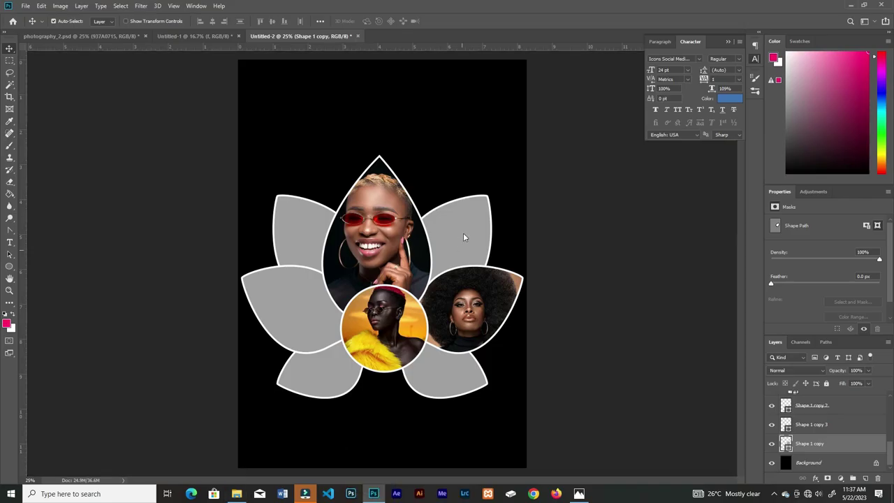
{"action": "mouse_move", "coordinate": [401, 199]}
{"action": "left_mouse_down"}
{"action": "mouse_move", "coordinate": [499, 199]}
{"action": "mouse_move", "coordinate": [519, 216]}
{"action": "left_mouse_up"}
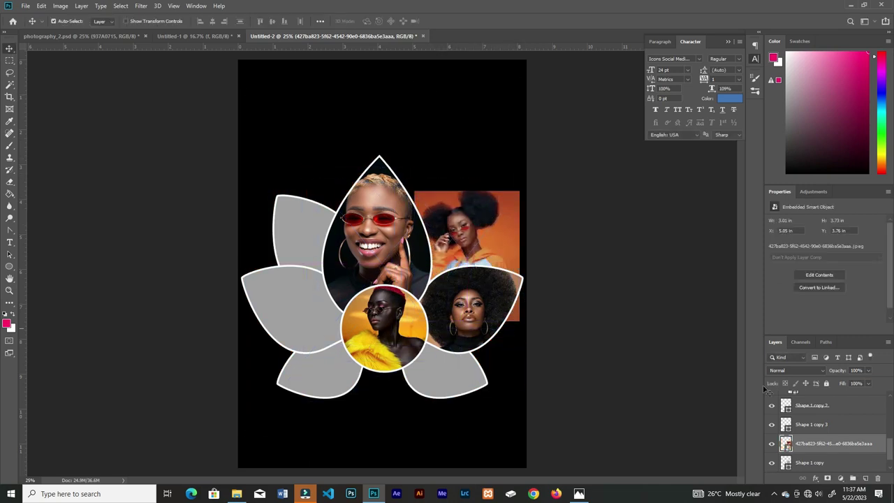
{"action": "key", "text": "ctrl+alt+g"}
{"action": "left_click", "coordinate": [355, 21]}
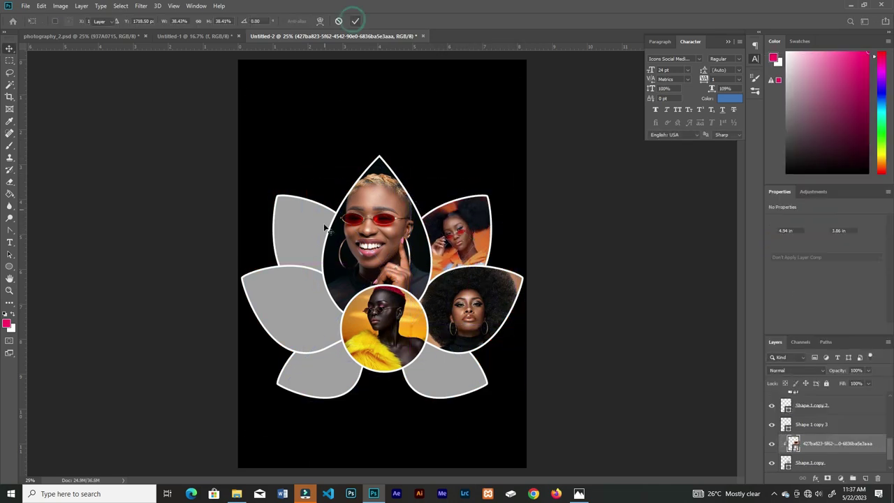
{"action": "key", "text": "ctrl+t"}
{"action": "left_click_drag", "start_coordinate": [514, 192], "coordinate": [457, 246]}
{"action": "key", "text": "Return"}
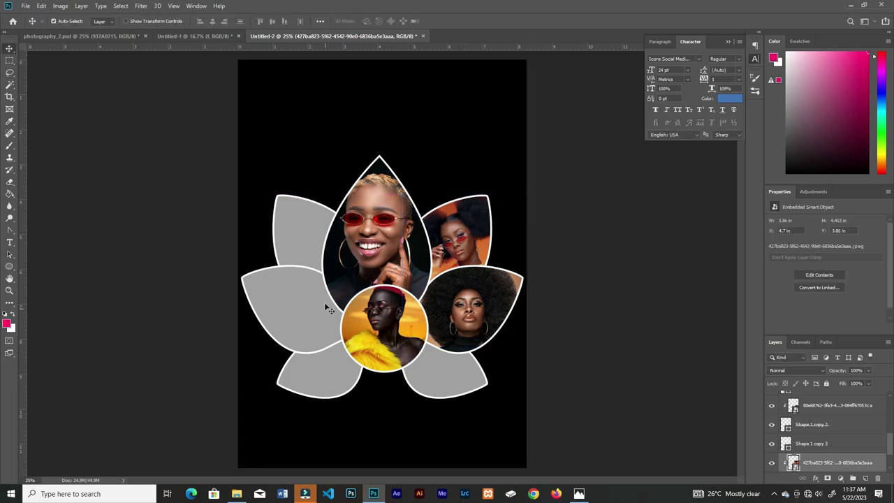
- Place the pearl-headpiece portrait and clip it into the upper-left petal
{"action": "key", "text": "alt+Tab"}
{"action": "mouse_move", "coordinate": [510, 69]}
{"action": "left_mouse_down"}
{"action": "mouse_move", "coordinate": [337, 426]}
{"action": "mouse_move", "coordinate": [377, 265]}
{"action": "left_mouse_up"}
{"action": "key", "text": "Return"}
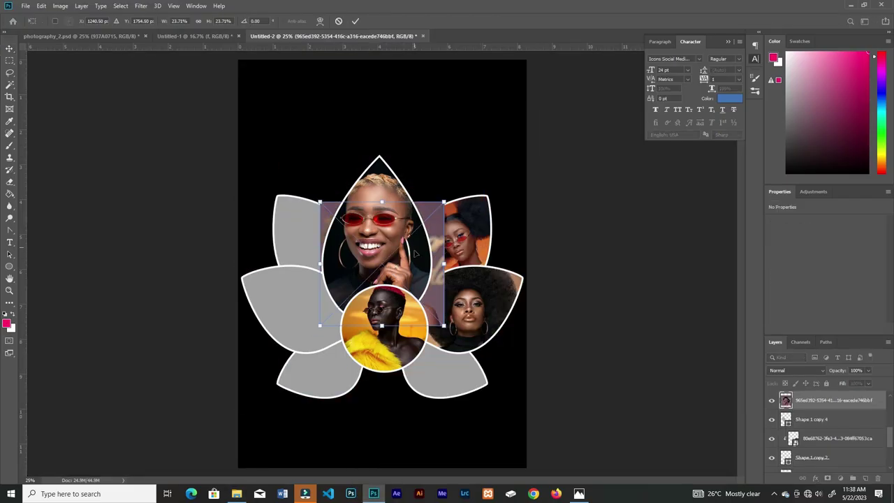
{"action": "left_click_drag", "start_coordinate": [382, 307], "coordinate": [300, 306]}
{"action": "right_click", "coordinate": [803, 403]}
{"action": "left_click", "coordinate": [799, 201]}
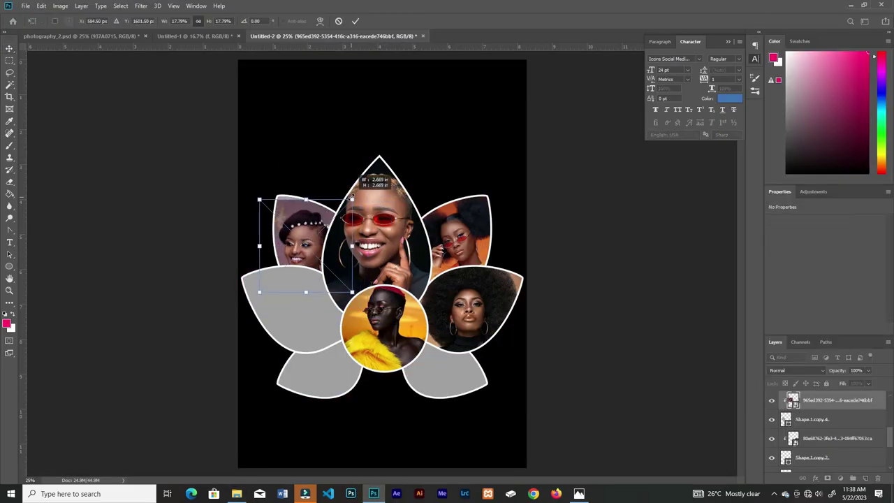
{"action": "mouse_move", "coordinate": [300, 231]}
{"action": "left_mouse_down"}
{"action": "mouse_move", "coordinate": [314, 237]}
{"action": "mouse_move", "coordinate": [305, 229]}
{"action": "left_mouse_up"}
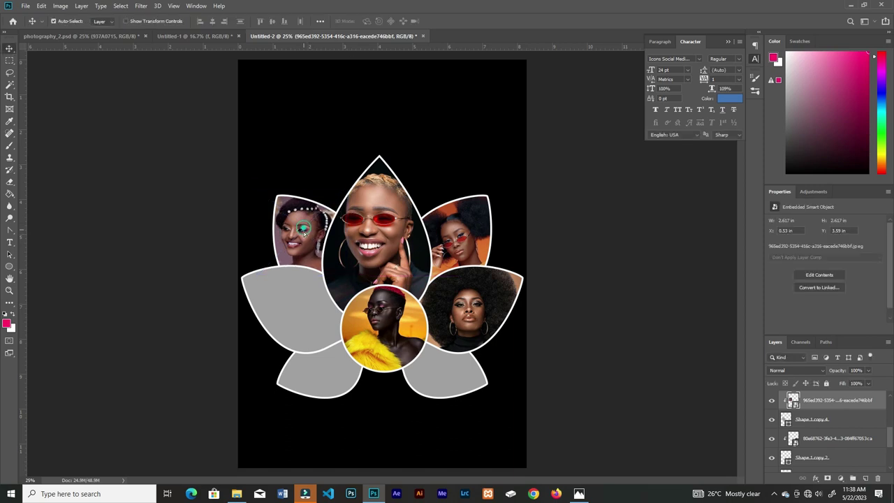
- Place another portrait and clip it into the left petal
{"action": "left_click", "coordinate": [236, 494]}
{"action": "mouse_move", "coordinate": [309, 100]}
{"action": "left_mouse_down"}
{"action": "mouse_move", "coordinate": [518, 110]}
{"action": "mouse_move", "coordinate": [355, 230]}
{"action": "left_mouse_up"}
{"action": "key", "text": "Return"}
{"action": "key", "text": "ctrl+alt+g"}
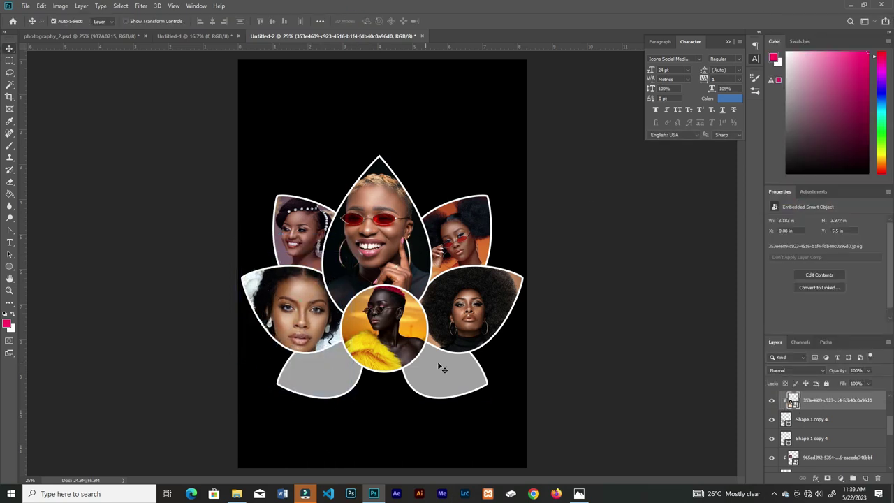
- Place the _37A7930 photo, scale it, clip it into the lower-right petal and adjust its position
{"action": "left_click", "coordinate": [236, 493]}
{"action": "left_click_drag", "start_coordinate": [105, 70], "coordinate": [382, 265]}
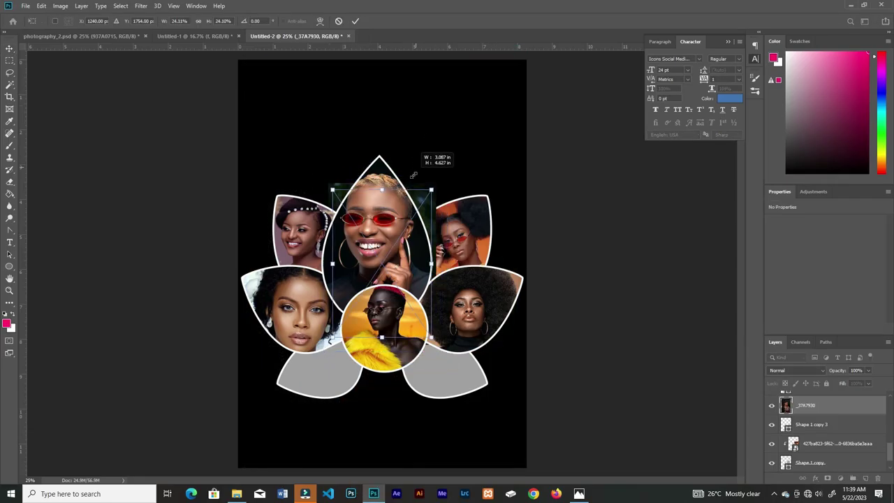
{"action": "left_click_drag", "start_coordinate": [522, 60], "coordinate": [492, 316]}
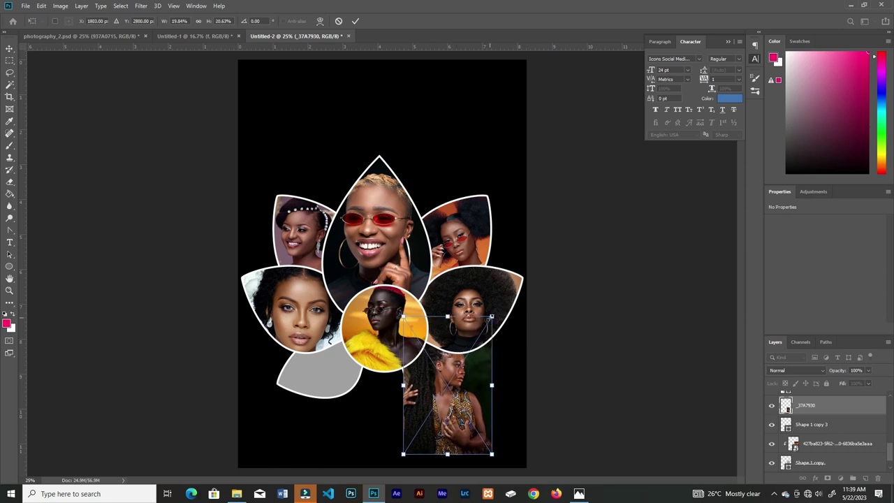
{"action": "left_click", "coordinate": [356, 21]}
{"action": "key", "text": "ctrl+alt+g"}
{"action": "left_click_drag", "start_coordinate": [443, 369], "coordinate": [442, 375]}
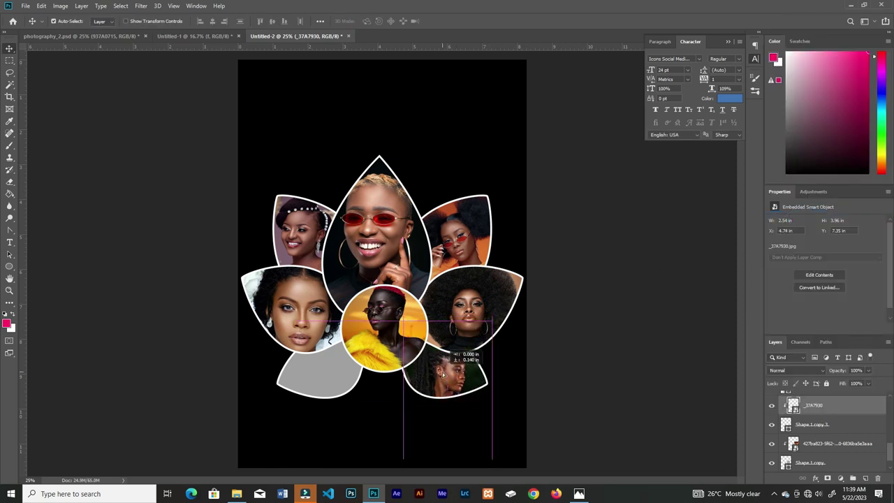
- Clip the smiling woman in white into the lower-left petal, then nudge the whole collage up
{"action": "left_click", "coordinate": [236, 493]}
{"action": "left_click_drag", "start_coordinate": [154, 69], "coordinate": [452, 162]}
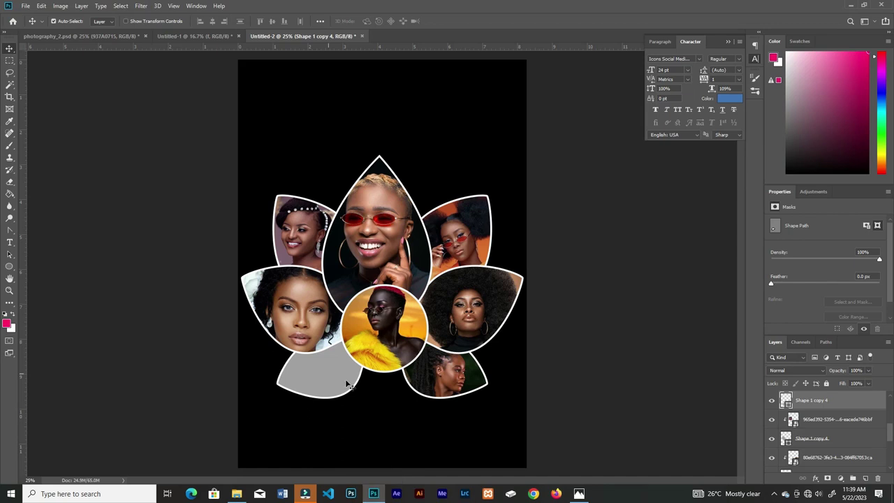
{"action": "key", "text": "Return"}
{"action": "right_click", "coordinate": [810, 400]}
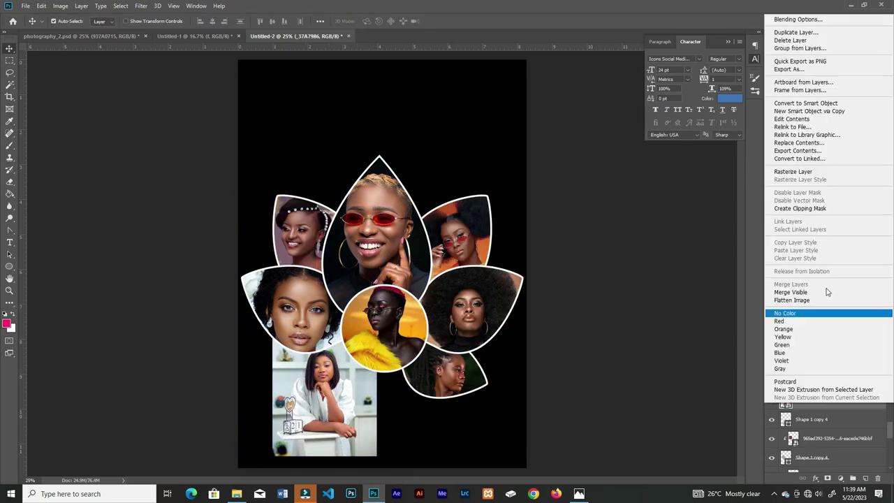
{"action": "left_click", "coordinate": [803, 199]}
{"action": "key", "text": "ctrl+alt+a"}
{"action": "left_click_drag", "start_coordinate": [351, 307], "coordinate": [349, 300]}
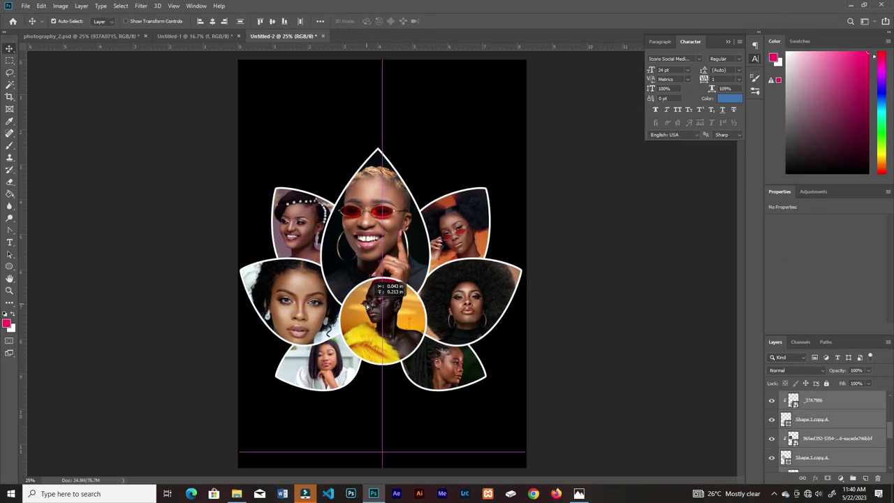
- Place the camera photo, rotate it a half turn, shrink it and set it beneath the collage
{"action": "left_click", "coordinate": [237, 493]}
{"action": "left_click_drag", "start_coordinate": [258, 70], "coordinate": [382, 378]}
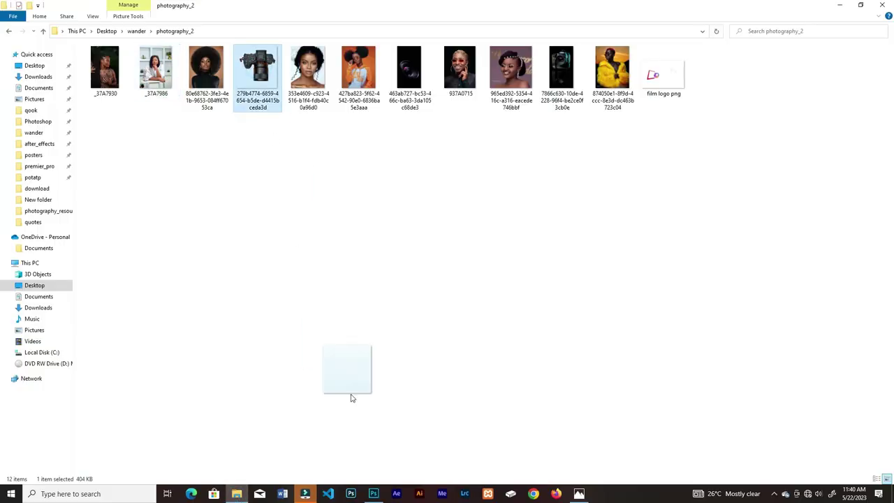
{"action": "mouse_move", "coordinate": [518, 120]}
{"action": "left_mouse_down"}
{"action": "mouse_move", "coordinate": [466, 168]}
{"action": "mouse_move", "coordinate": [429, 231]}
{"action": "left_mouse_up"}
{"action": "left_click_drag", "start_coordinate": [384, 277], "coordinate": [389, 377]}
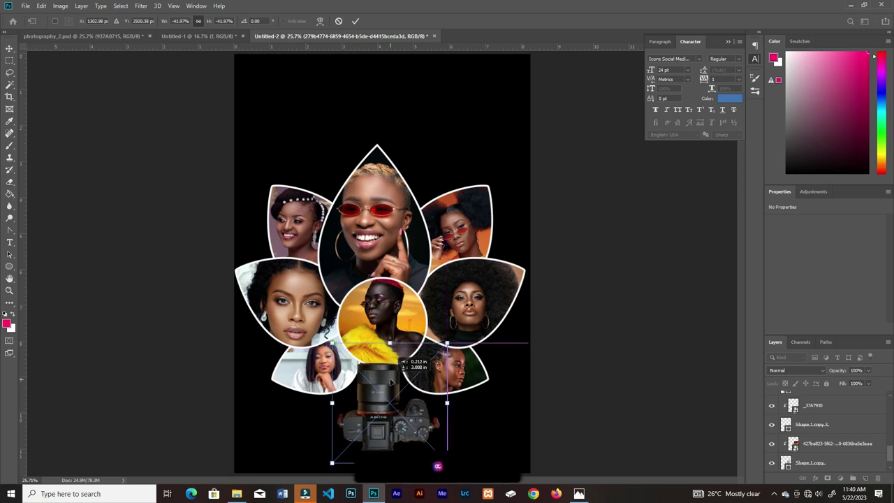
{"action": "left_click", "coordinate": [354, 21]}
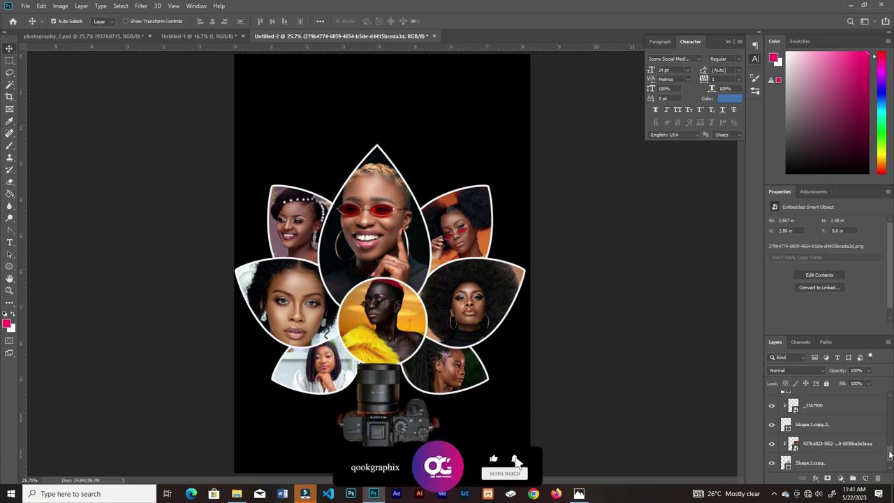
{"action": "left_click_drag", "start_coordinate": [890, 454], "coordinate": [891, 396]}
{"action": "double_click", "coordinate": [876, 403]}
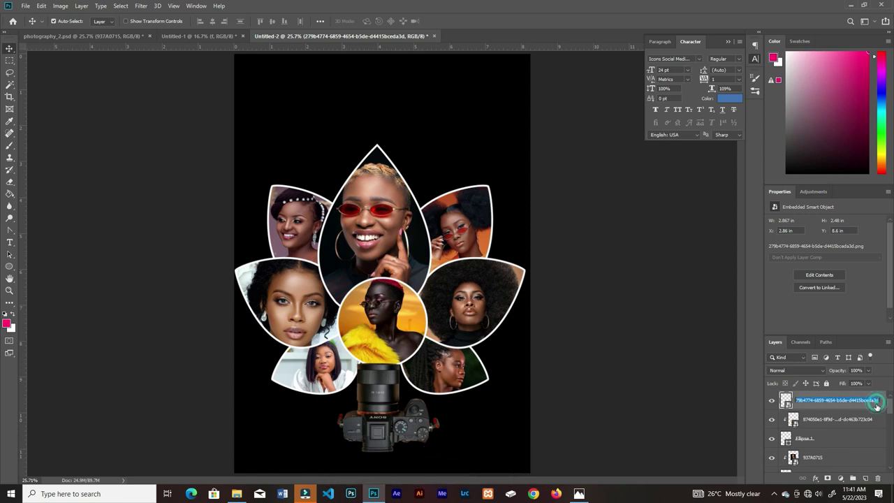
- Give the camera layer a 15 px white Stroke effect and shift it slightly right
{"action": "double_click", "coordinate": [876, 410]}
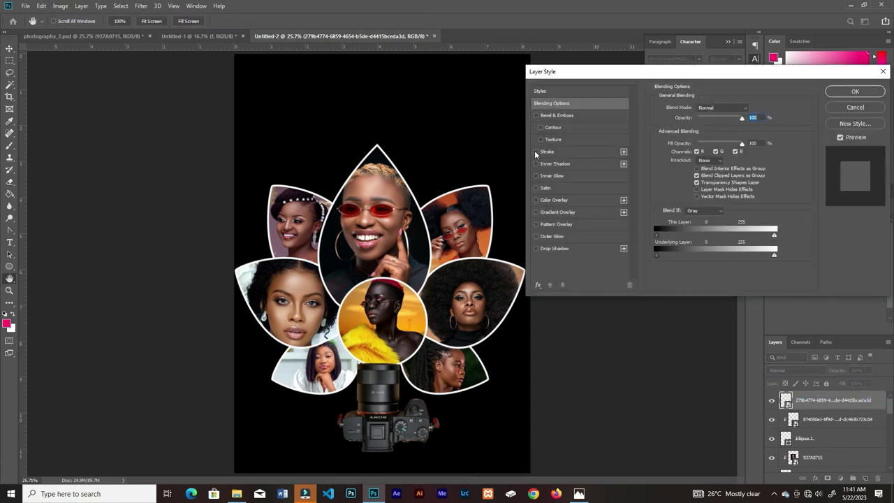
{"action": "left_click", "coordinate": [536, 151]}
{"action": "left_click", "coordinate": [579, 152]}
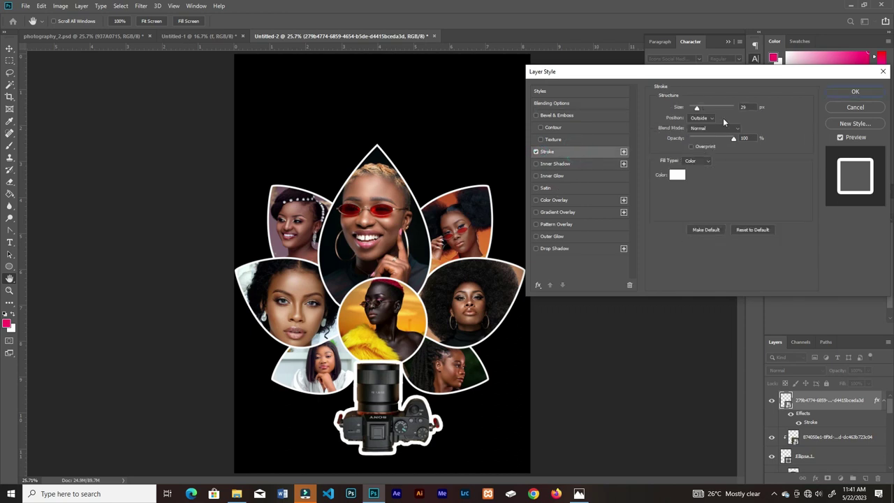
{"action": "type", "text": "15"}
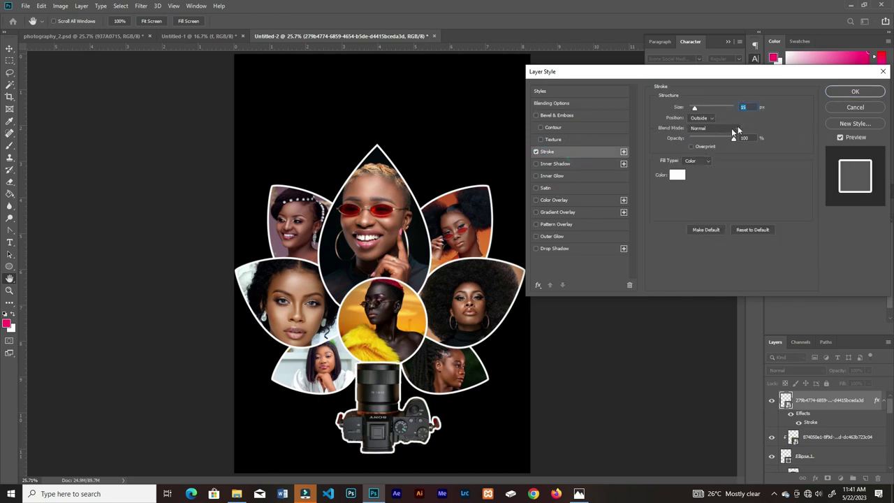
{"action": "left_click", "coordinate": [850, 95]}
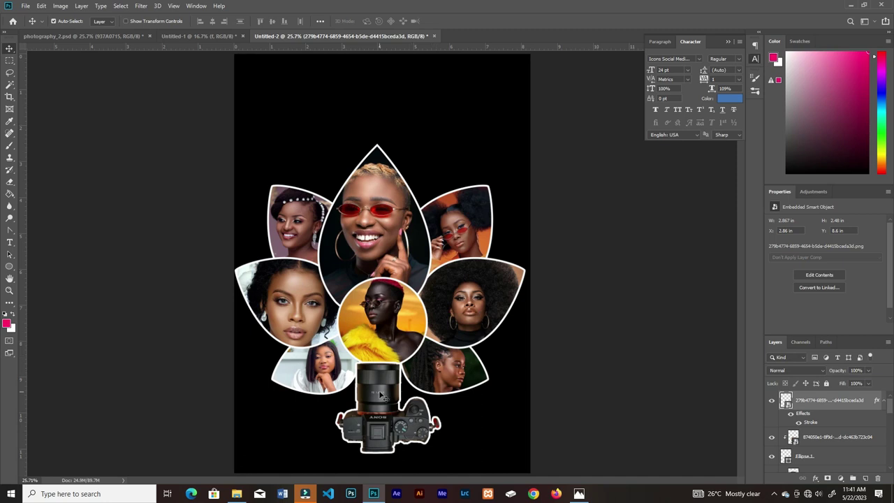
{"action": "left_click_drag", "start_coordinate": [380, 395], "coordinate": [382, 395]}
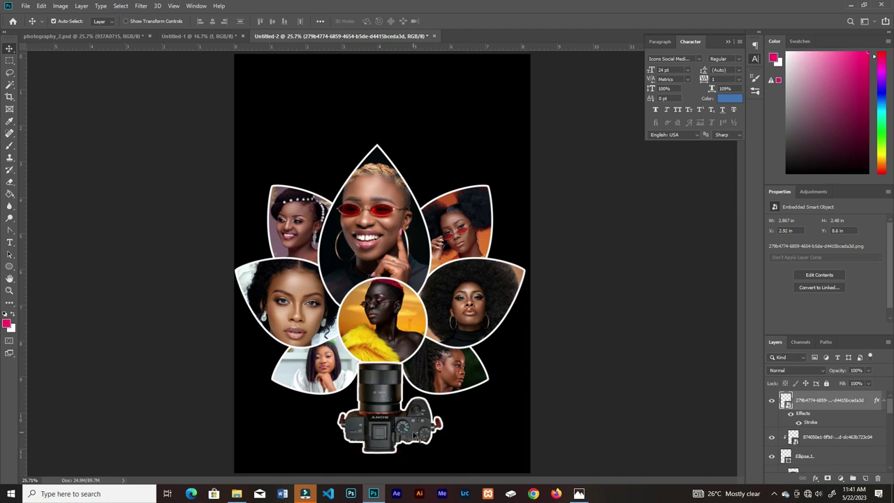
- Zoom in and draw a wide rectangle strip across the bottom of the flyer
{"action": "key", "text": "ctrl+plus"}
{"action": "mouse_move", "coordinate": [385, 315]}
{"action": "left_mouse_down"}
{"action": "mouse_move", "coordinate": [409, 127]}
{"action": "mouse_move", "coordinate": [412, 166]}
{"action": "left_mouse_up"}
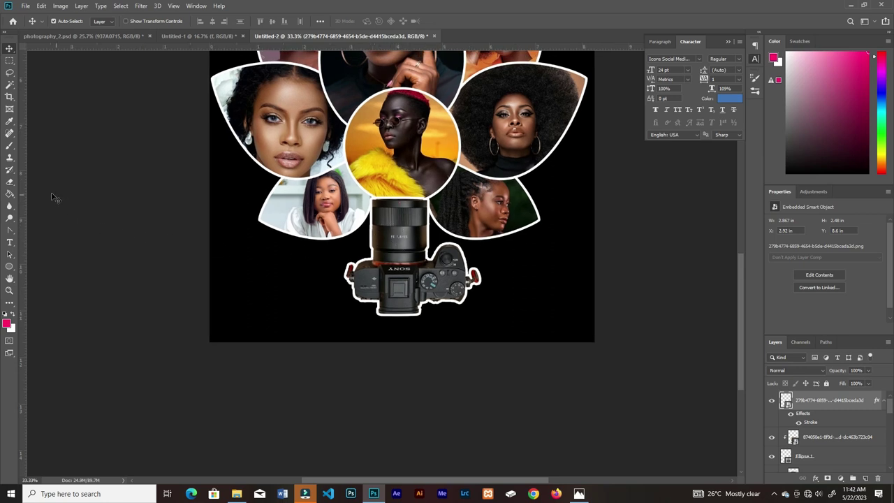
{"action": "left_click", "coordinate": [10, 266]}
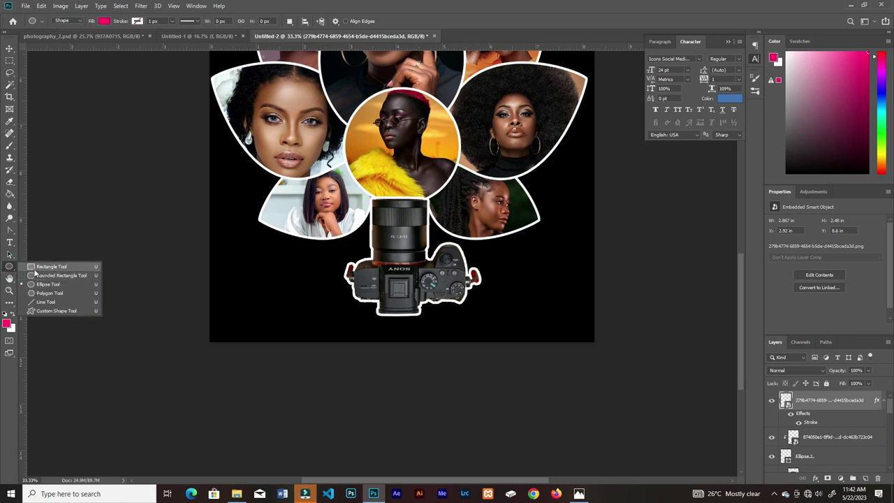
{"action": "left_click", "coordinate": [34, 270]}
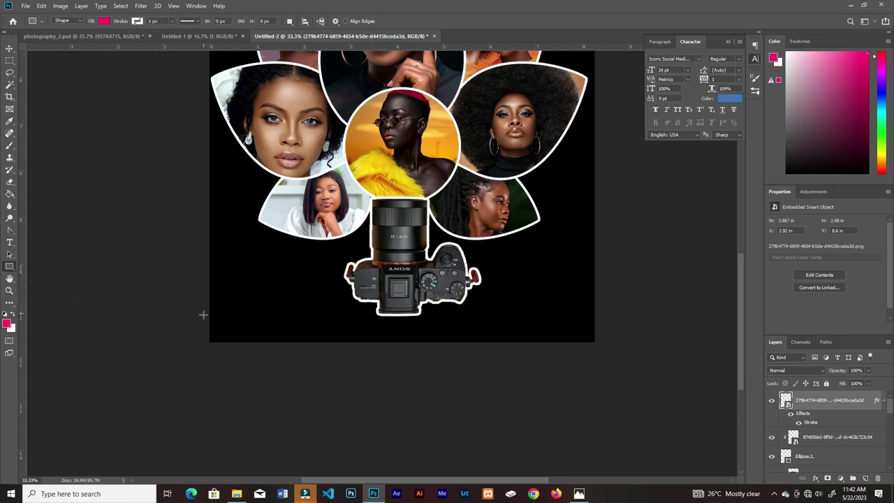
{"action": "left_click_drag", "start_coordinate": [201, 318], "coordinate": [609, 352]}
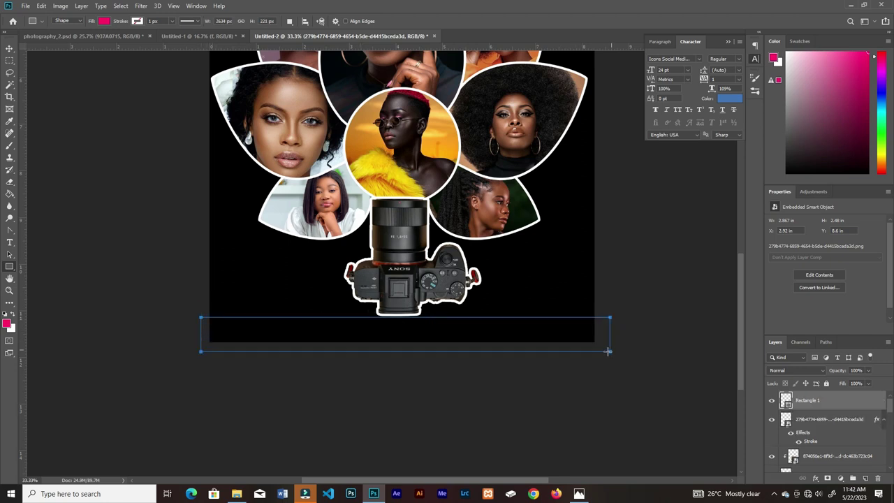
- Fill the strip with orange ff6800 and move it down to the bottom edge
{"action": "left_click", "coordinate": [774, 250]}
{"action": "left_click", "coordinate": [864, 268]}
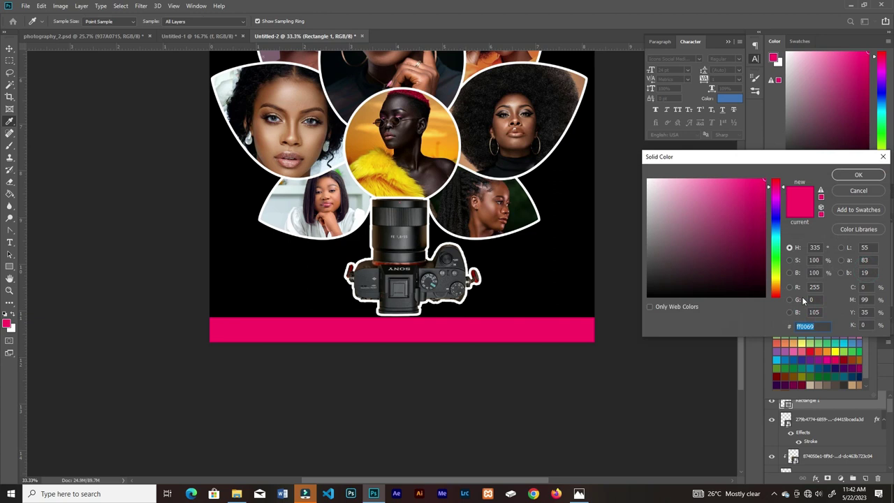
{"action": "type", "text": "ff6800"}
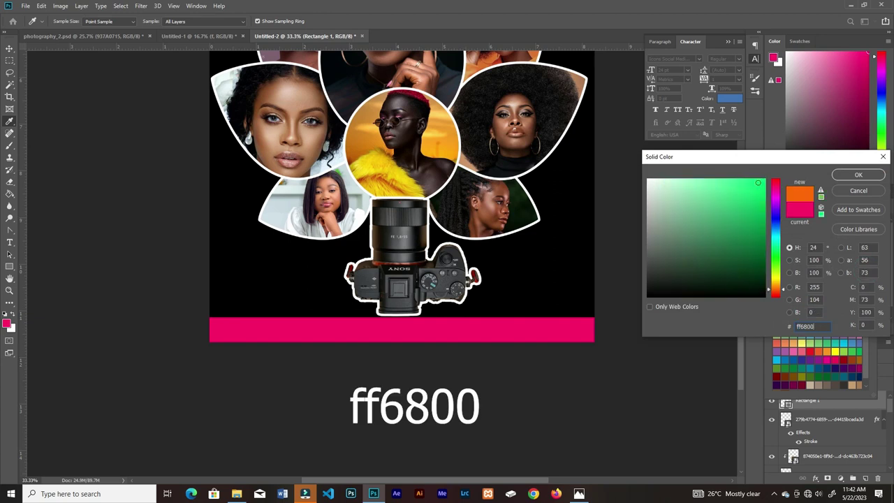
{"action": "key", "text": "Return"}
{"action": "key", "text": "v"}
{"action": "left_click_drag", "start_coordinate": [430, 330], "coordinate": [430, 344]}
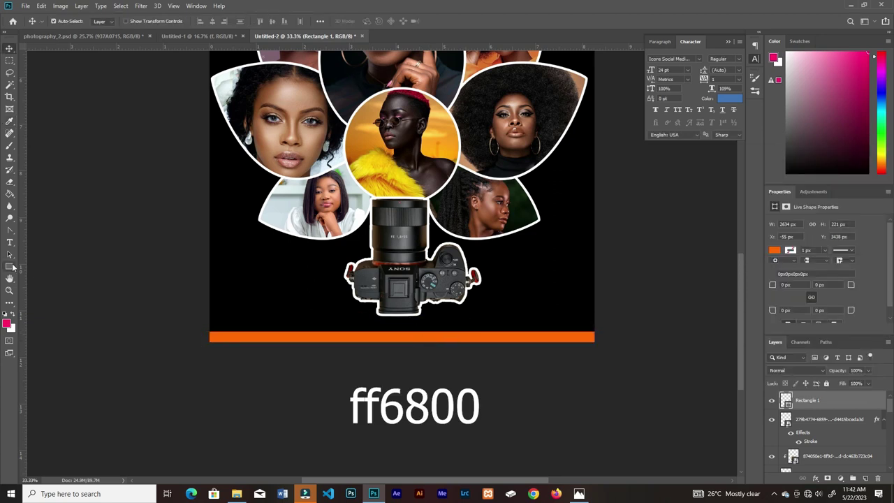
- Draw a rounded rectangle over the middle of the bar and shorten its height
{"action": "right_click", "coordinate": [10, 266]}
{"action": "left_click", "coordinate": [42, 274]}
{"action": "left_click_drag", "start_coordinate": [347, 380], "coordinate": [519, 319]}
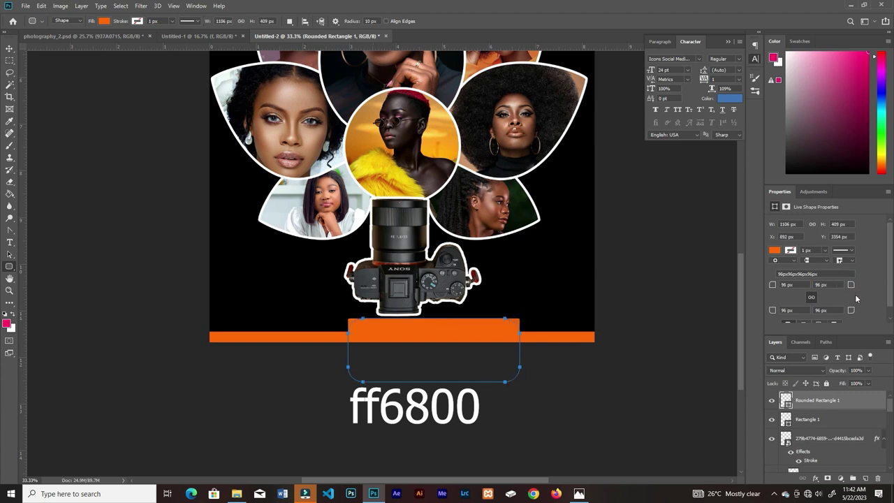
{"action": "key", "text": "ctrl+t"}
{"action": "mouse_move", "coordinate": [433, 320]}
{"action": "left_mouse_down"}
{"action": "mouse_move", "coordinate": [436, 330]}
{"action": "mouse_move", "coordinate": [413, 340]}
{"action": "left_mouse_up"}
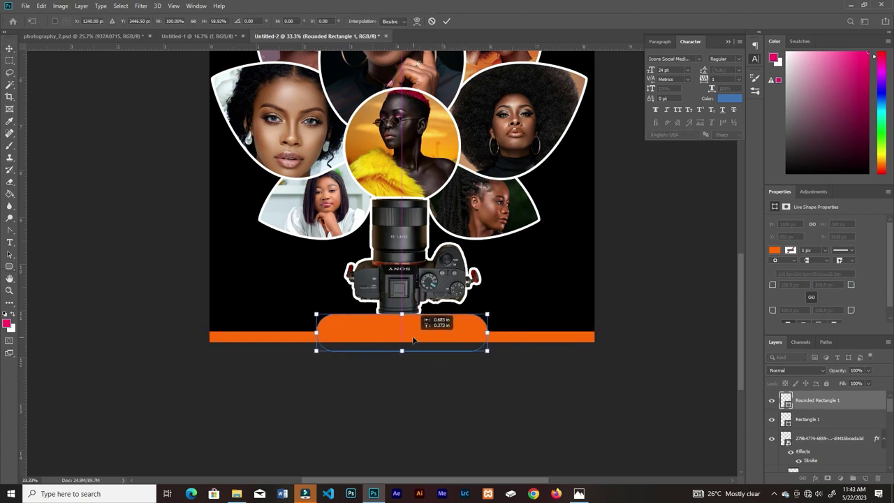
{"action": "left_click", "coordinate": [445, 23]}
- Move the flower collage down slightly and lower the orange dome onto the bar
{"action": "left_click", "coordinate": [512, 338]}
{"action": "key", "text": "ctrl+minus"}
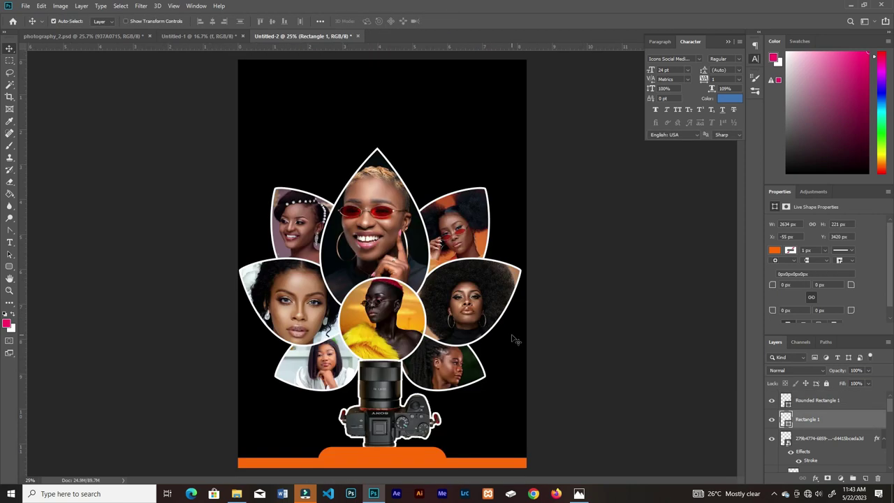
{"action": "left_click_drag", "start_coordinate": [416, 314], "coordinate": [416, 321]}
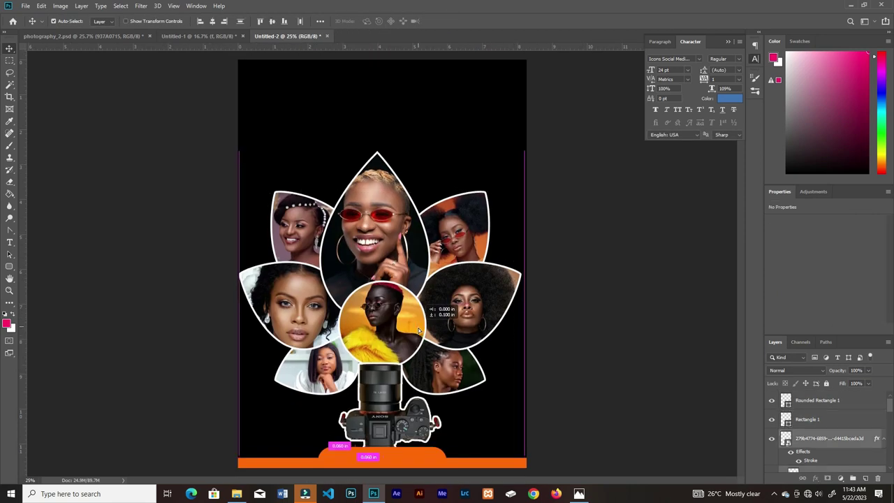
{"action": "left_click", "coordinate": [565, 342]}
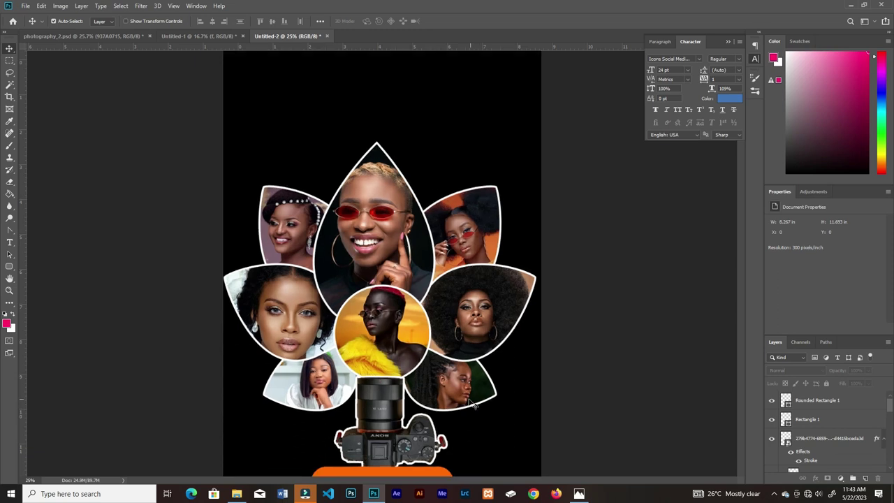
{"action": "key", "text": "ctrl+plus"}
{"action": "scroll", "coordinate": [447, 339], "scroll_direction": "down", "scroll_amount": 5}
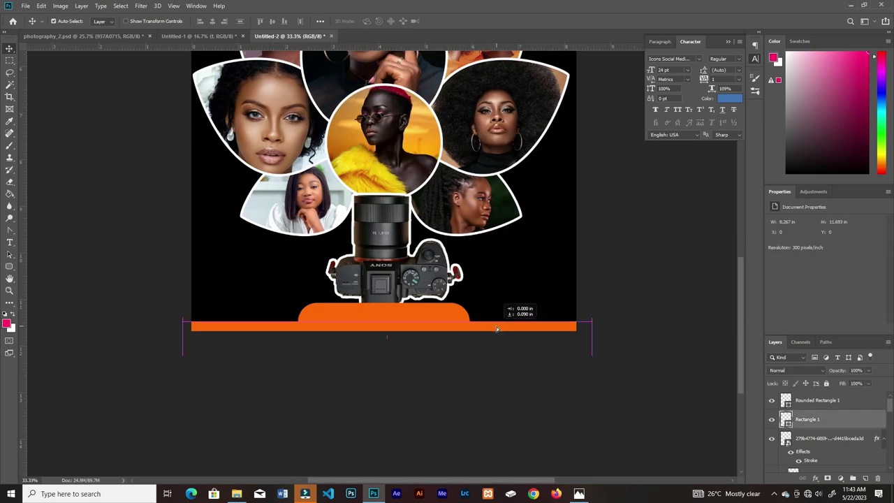
{"action": "left_click_drag", "start_coordinate": [458, 314], "coordinate": [471, 321]}
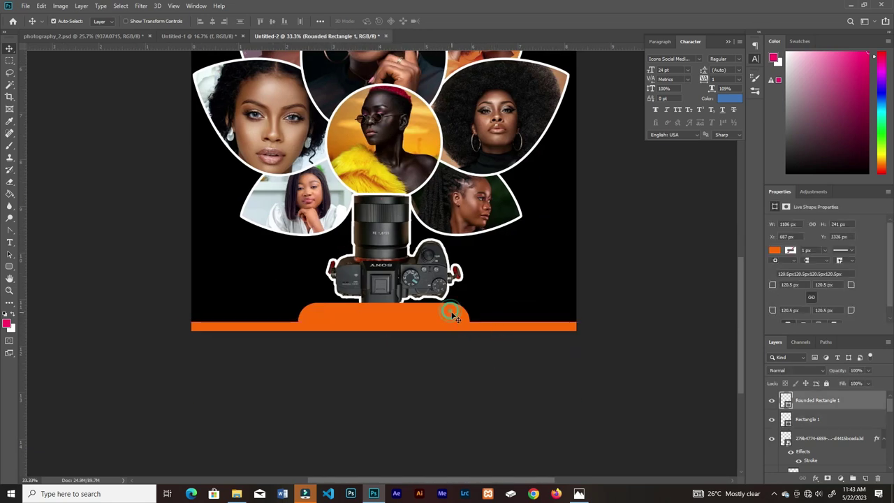
{"action": "left_click", "coordinate": [595, 260]}
{"action": "key", "text": "ctrl+minus"}
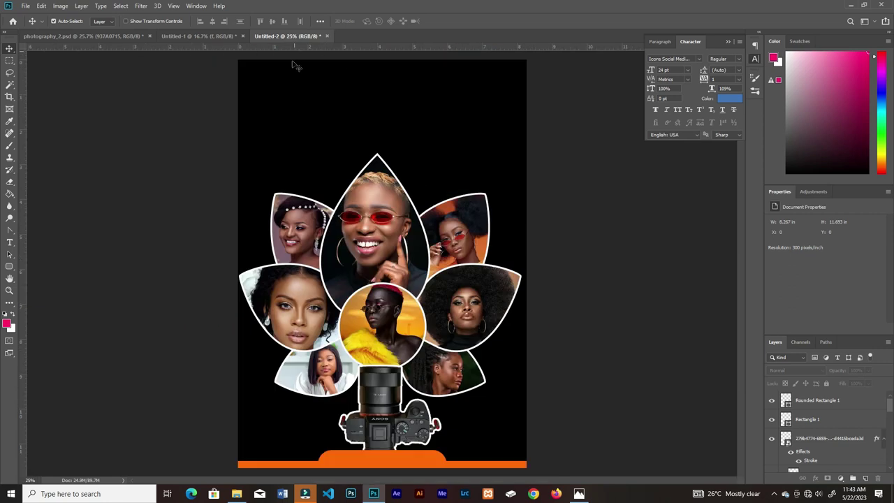
- Bring the HOMEBOI logo layers from the other document to the flyer's top-left, raised slightly
{"action": "left_click", "coordinate": [209, 36]}
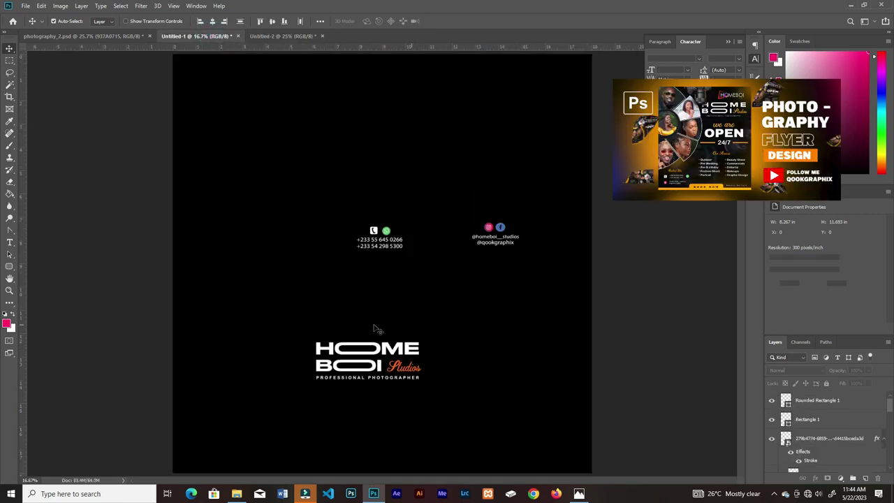
{"action": "left_click_drag", "start_coordinate": [285, 310], "coordinate": [464, 399]}
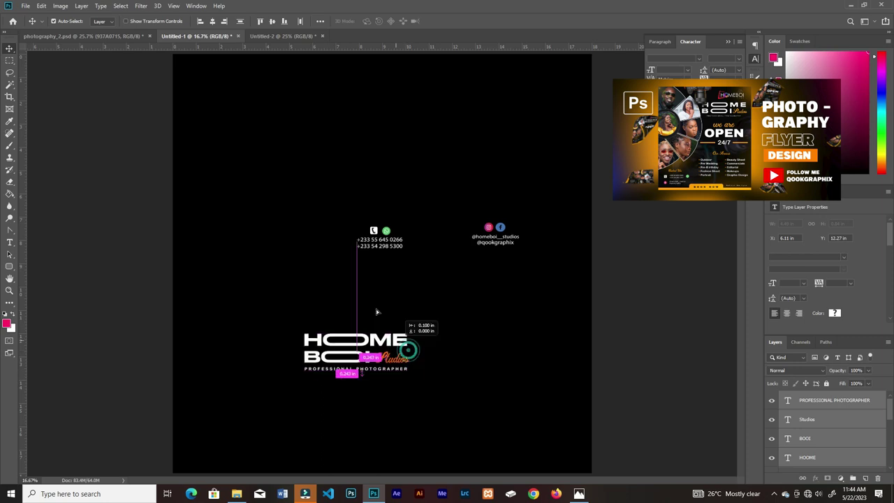
{"action": "mouse_move", "coordinate": [410, 341]}
{"action": "left_mouse_down"}
{"action": "mouse_move", "coordinate": [290, 44]}
{"action": "mouse_move", "coordinate": [355, 190]}
{"action": "left_mouse_up"}
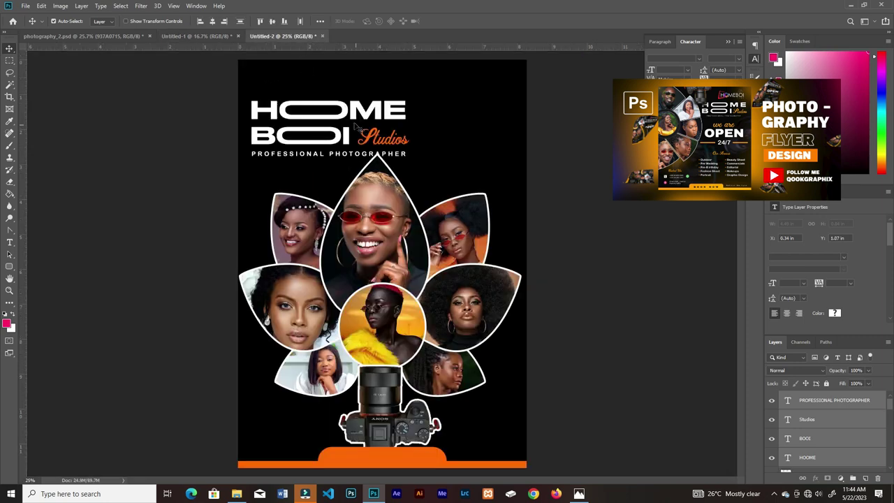
{"action": "left_click_drag", "start_coordinate": [357, 118], "coordinate": [357, 109]}
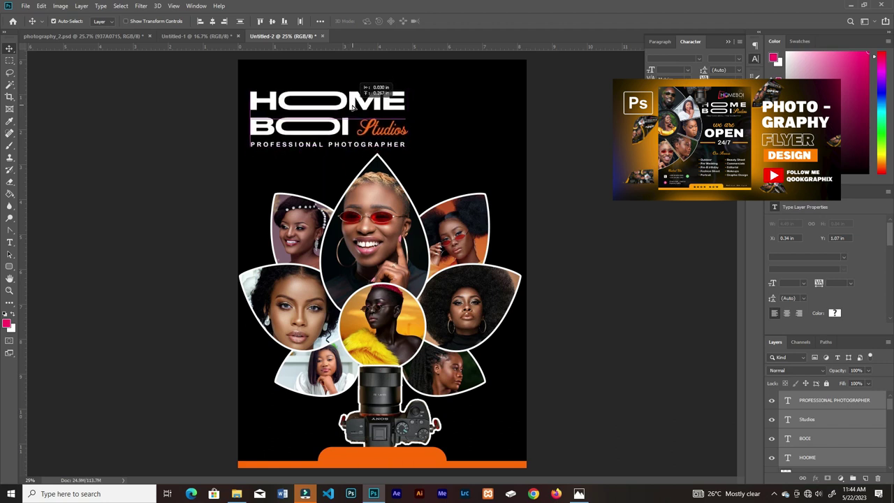
- Add the phone numbers at bottom-left and the social handles at bottom-right
{"action": "left_click", "coordinate": [213, 35]}
{"action": "left_click", "coordinate": [265, 38]}
{"action": "left_click_drag", "start_coordinate": [265, 40], "coordinate": [279, 437]}
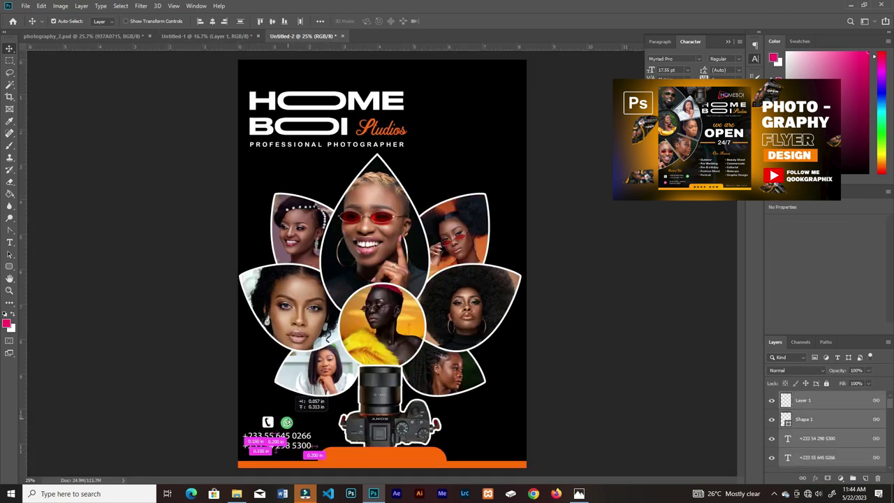
{"action": "left_click", "coordinate": [206, 36]}
{"action": "left_click_drag", "start_coordinate": [499, 227], "coordinate": [489, 422]}
- Place the HOMEBOI Films logo PNG at the top of the flyer
{"action": "left_click", "coordinate": [411, 461]}
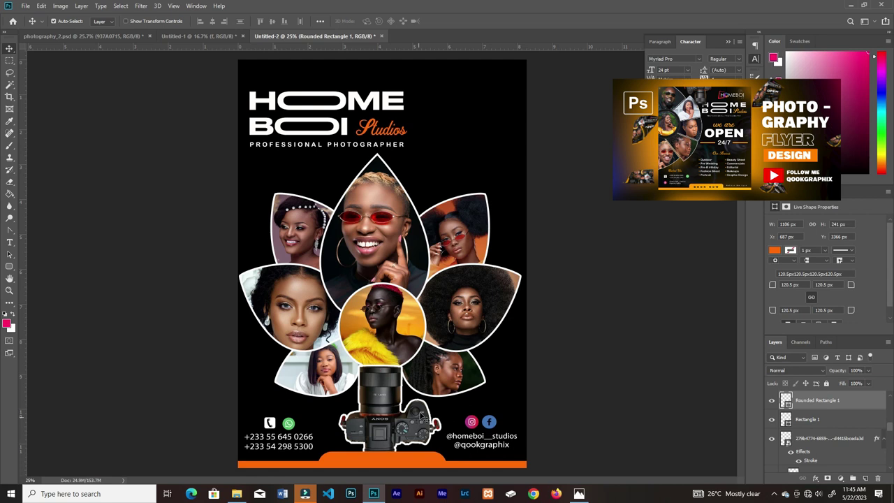
{"action": "key", "text": "alt+Tab"}
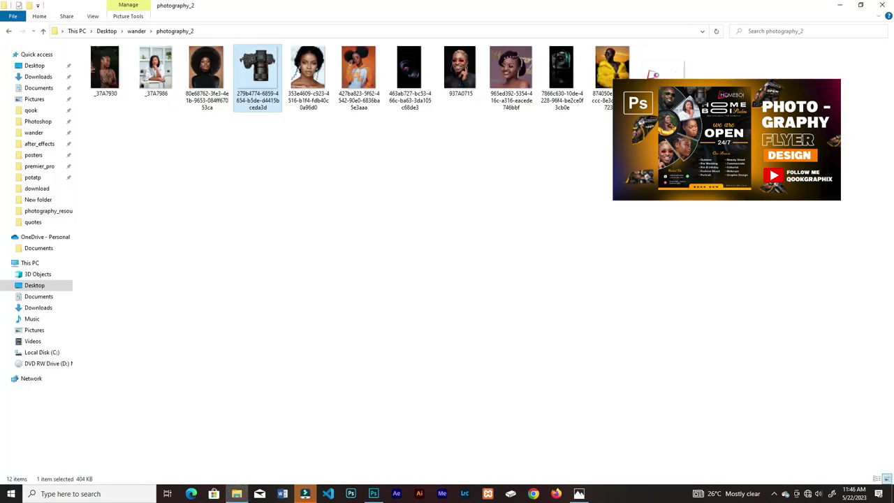
{"action": "mouse_move", "coordinate": [258, 70]}
{"action": "left_mouse_down"}
{"action": "mouse_move", "coordinate": [383, 263]}
{"action": "mouse_move", "coordinate": [318, 82]}
{"action": "mouse_move", "coordinate": [308, 79]}
{"action": "left_mouse_up"}
{"action": "key", "text": "Return"}
- Add white BIRTHDAY text at the top right and move it slightly lower
{"action": "key", "text": "t"}
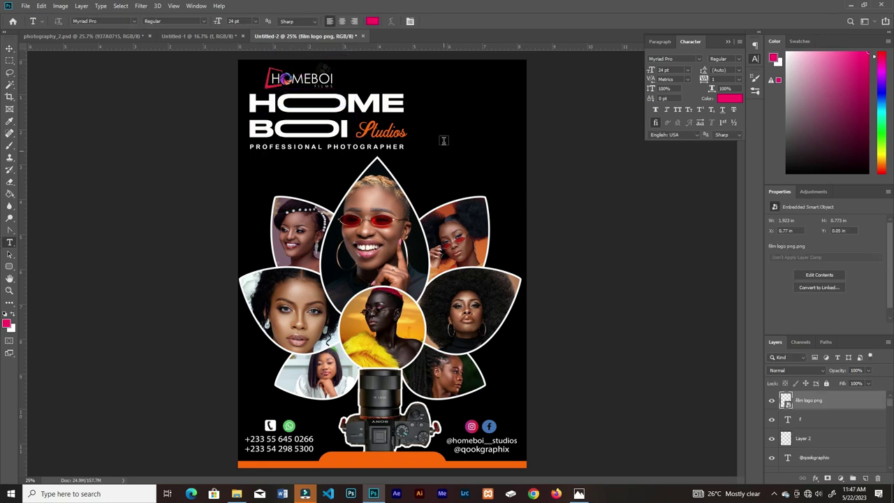
{"action": "left_click", "coordinate": [454, 88]}
{"action": "left_click", "coordinate": [373, 21]}
{"action": "left_click", "coordinate": [652, 183]}
{"action": "left_click", "coordinate": [801, 168]}
{"action": "type", "text": "BIRTHDAY"}
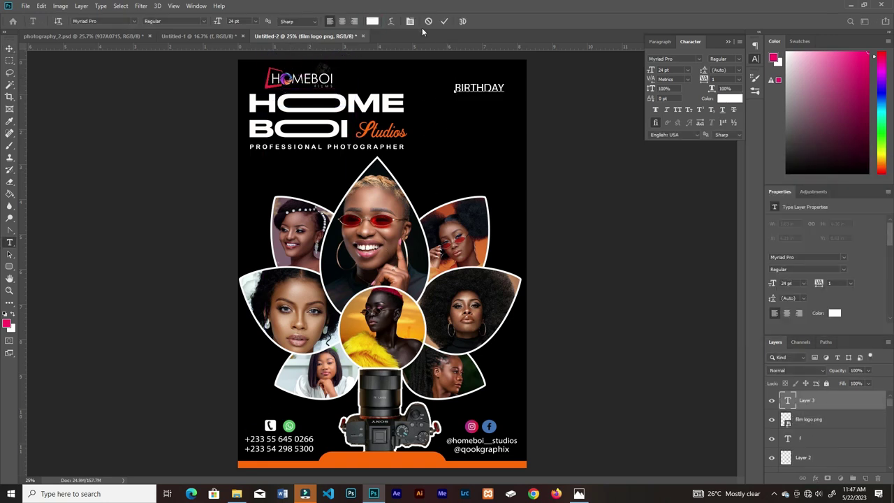
{"action": "left_click", "coordinate": [444, 21]}
{"action": "key", "text": "v"}
{"action": "left_click_drag", "start_coordinate": [489, 96], "coordinate": [489, 107]}
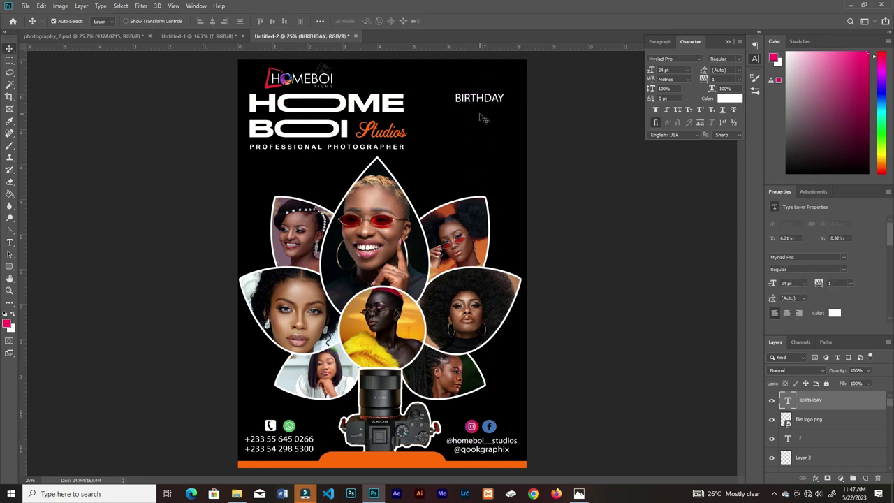
- Duplicate the BIRTHDAY line below and change the copy to FASHION
{"action": "key", "text": "ctrl+plus"}
{"action": "left_click_drag", "start_coordinate": [439, 185], "coordinate": [444, 246]}
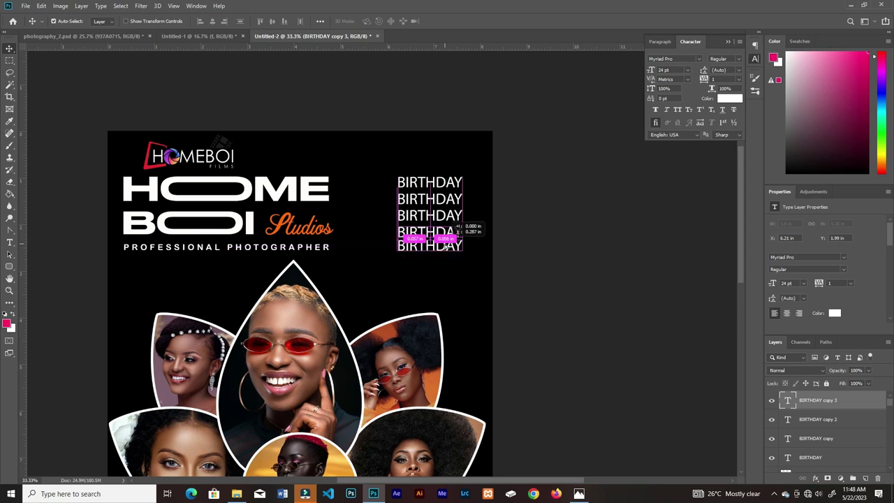
{"action": "left_click", "coordinate": [349, 98]}
{"action": "key", "text": "t"}
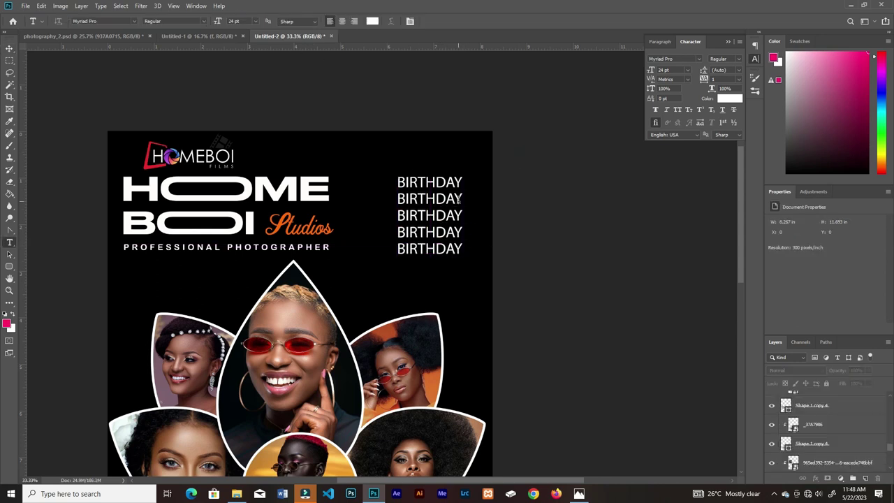
{"action": "double_click", "coordinate": [459, 200]}
{"action": "type", "text": "FASHION"}
{"action": "left_click", "coordinate": [445, 21]}
- Retype the remaining lines as WEDDING, CORPORATE and COMMERCIAL
{"action": "left_click", "coordinate": [387, 222]}
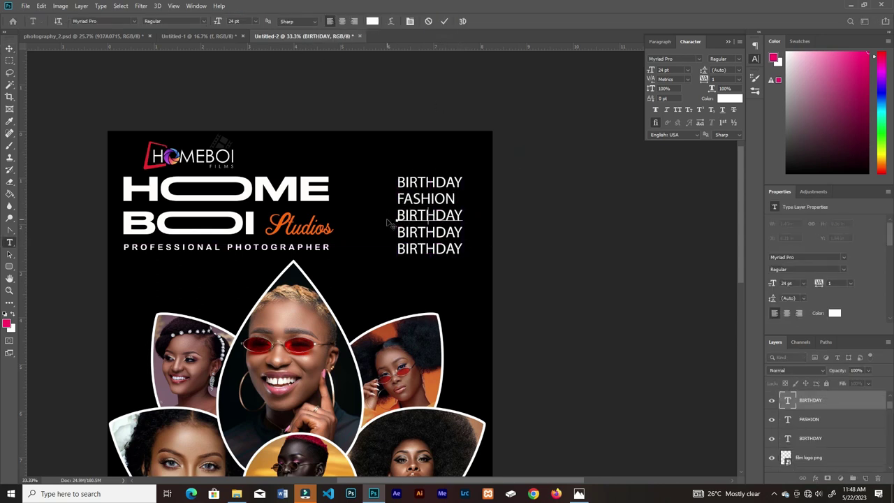
{"action": "key", "text": "ctrl+a"}
{"action": "type", "text": "WEDDING"}
{"action": "double_click", "coordinate": [412, 233]}
{"action": "type", "text": "CORE"}
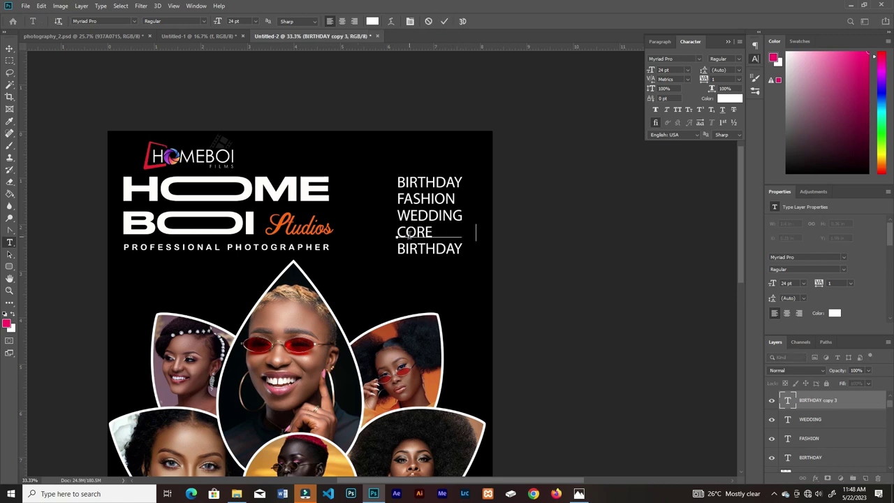
{"action": "type", "text": "ORATE"}
{"action": "left_click", "coordinate": [445, 21]}
{"action": "double_click", "coordinate": [419, 250]}
{"action": "type", "text": "CORMMERC"}
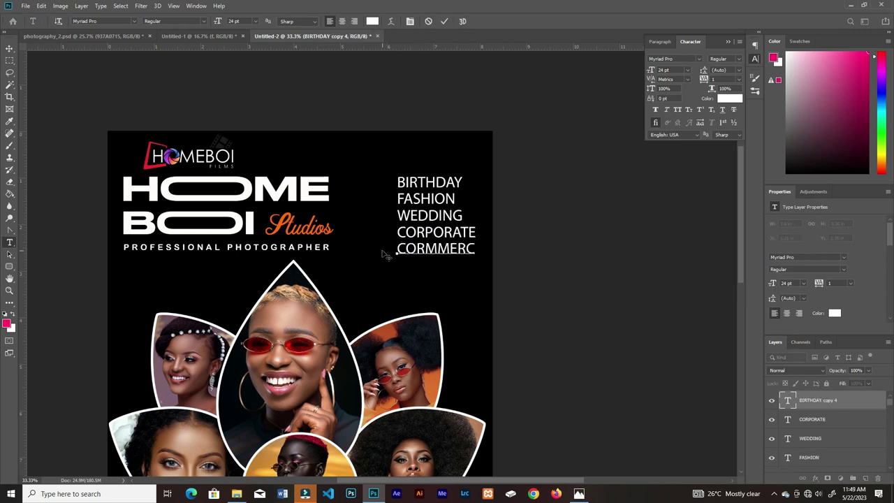
{"action": "type", "text": "IAL"}
{"action": "left_click", "coordinate": [428, 248]}
{"action": "key", "text": "BackSpace"}
- Set the five service lines to 14 pt and align them evenly spaced
{"action": "left_click", "coordinate": [444, 21]}
{"action": "type", "text": "v"}
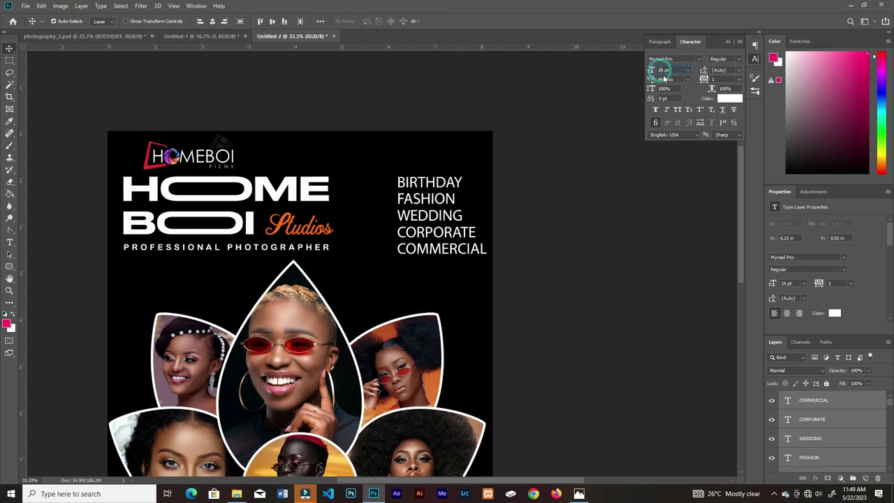
{"action": "type", "text": "14"}
{"action": "key", "text": "Return"}
{"action": "mouse_move", "coordinate": [450, 201]}
{"action": "left_mouse_down"}
{"action": "mouse_move", "coordinate": [415, 180]}
{"action": "mouse_move", "coordinate": [419, 225]}
{"action": "left_mouse_up"}
{"action": "left_click_drag", "start_coordinate": [422, 250], "coordinate": [422, 244]}
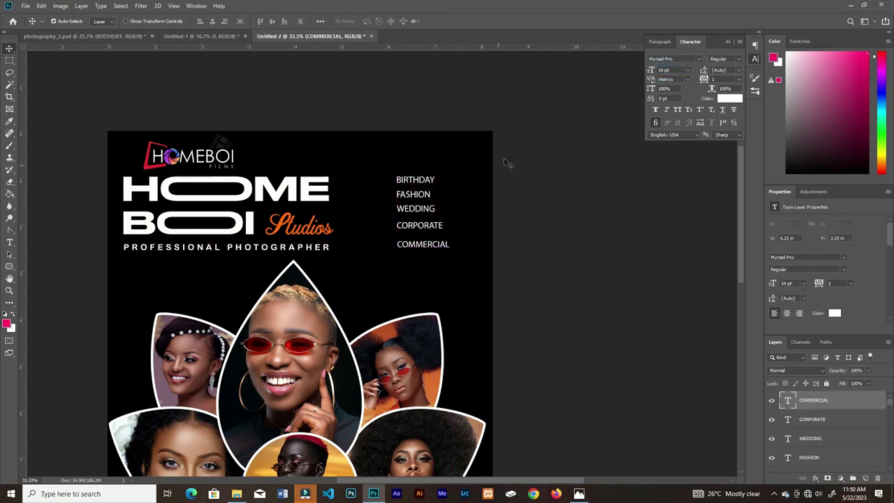
{"action": "left_click_drag", "start_coordinate": [410, 199], "coordinate": [414, 199]}
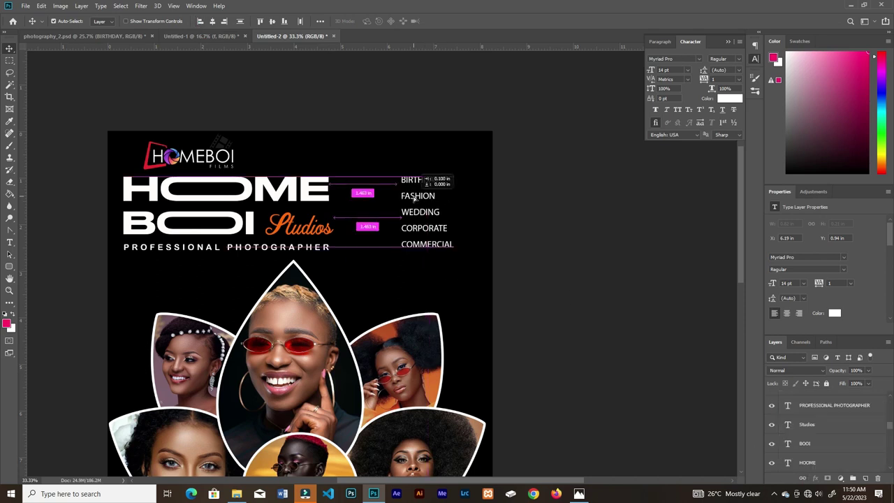
{"action": "left_click", "coordinate": [86, 255]}
- Draw a thin orange bar above the service list and line the list up beneath it
{"action": "right_click", "coordinate": [10, 266]}
{"action": "left_click", "coordinate": [42, 260]}
{"action": "left_click_drag", "start_coordinate": [501, 159], "coordinate": [400, 159]}
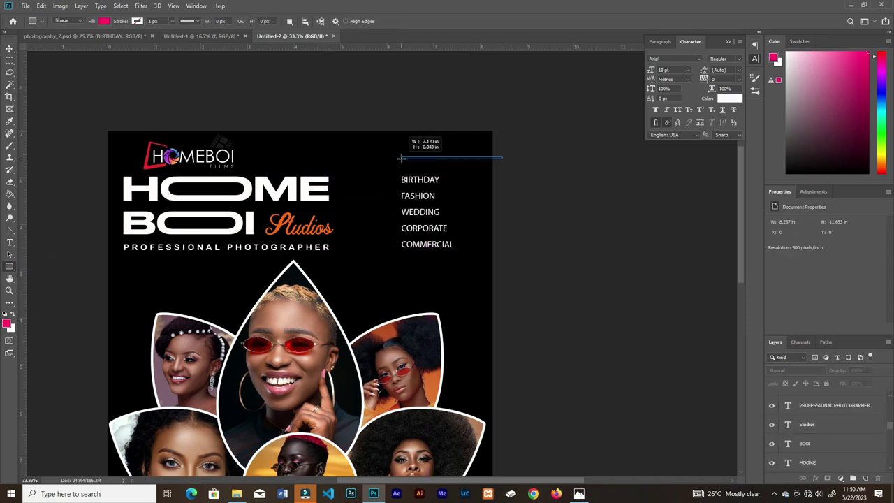
{"action": "left_click", "coordinate": [861, 175]}
{"action": "key", "text": "v"}
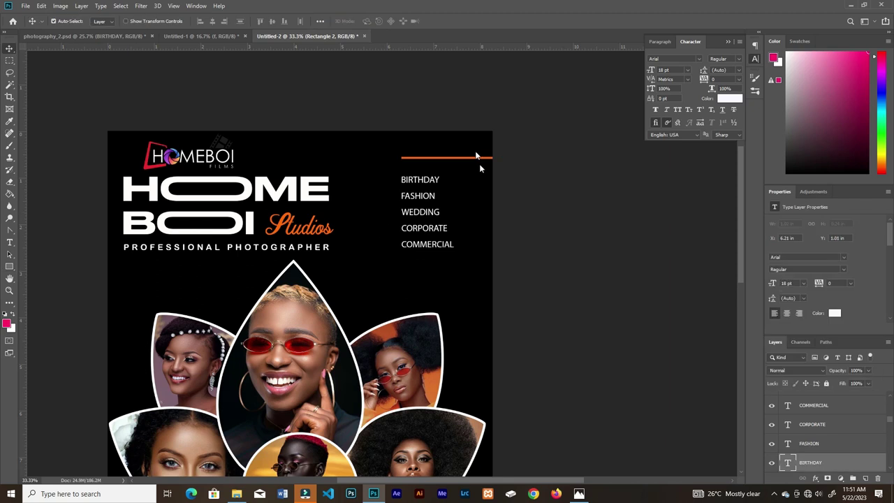
{"action": "left_click", "coordinate": [475, 158]}
{"action": "scroll", "coordinate": [440, 267], "scroll_direction": "down", "scroll_amount": 3}
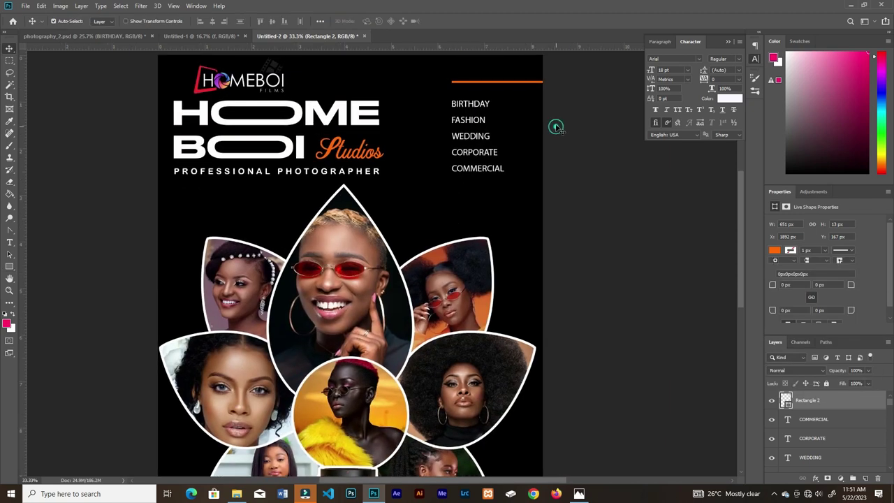
{"action": "left_click_drag", "start_coordinate": [471, 148], "coordinate": [482, 152]}
{"action": "key", "text": "ctrl+minus"}
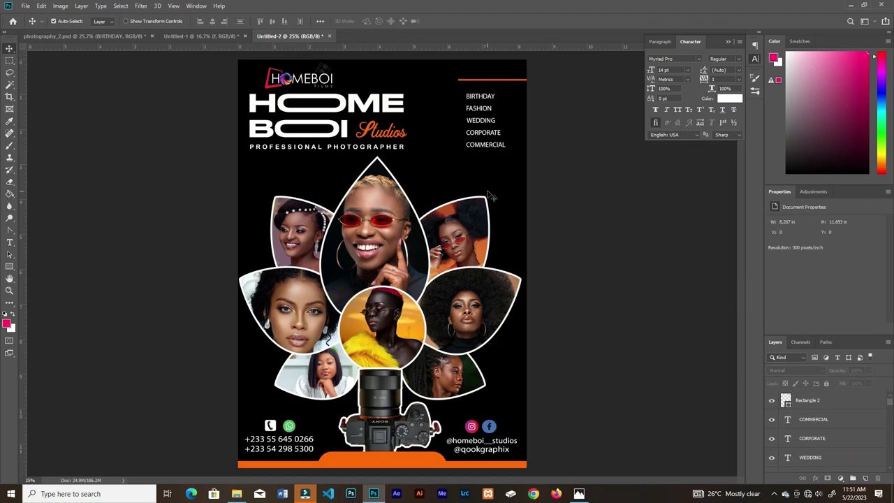
{"action": "scroll", "coordinate": [461, 210], "scroll_direction": "up", "scroll_amount": 2}
- Draw a Pen shape path rising from the central petal, with no fill and a 10 px stroke
{"action": "key", "text": "p"}
{"action": "scroll", "coordinate": [426, 237], "scroll_direction": "up", "scroll_amount": 3}
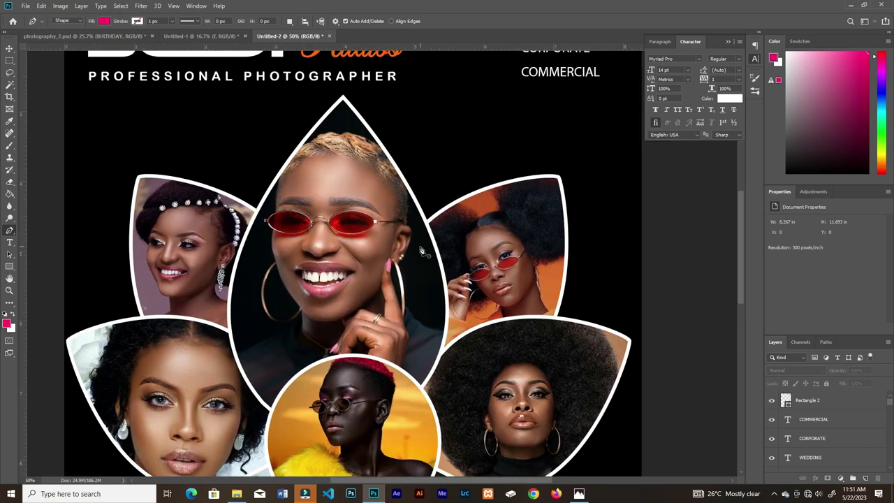
{"action": "left_click", "coordinate": [413, 240]}
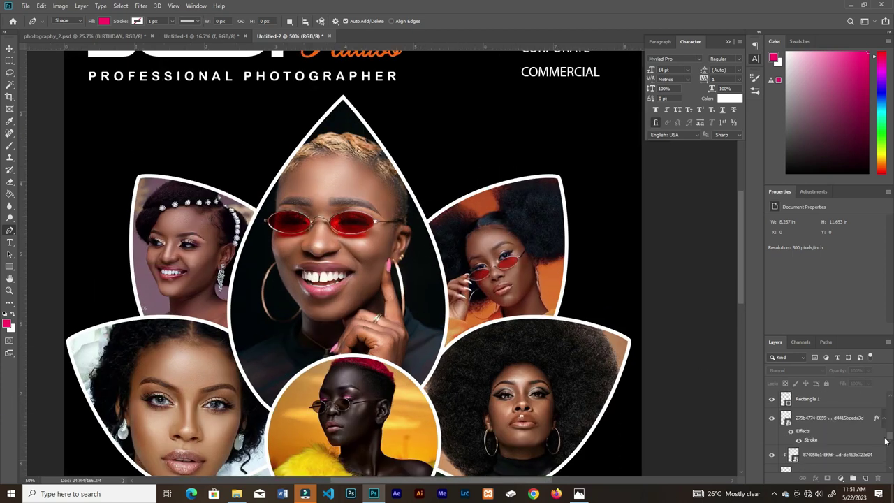
{"action": "left_click", "coordinate": [478, 124]}
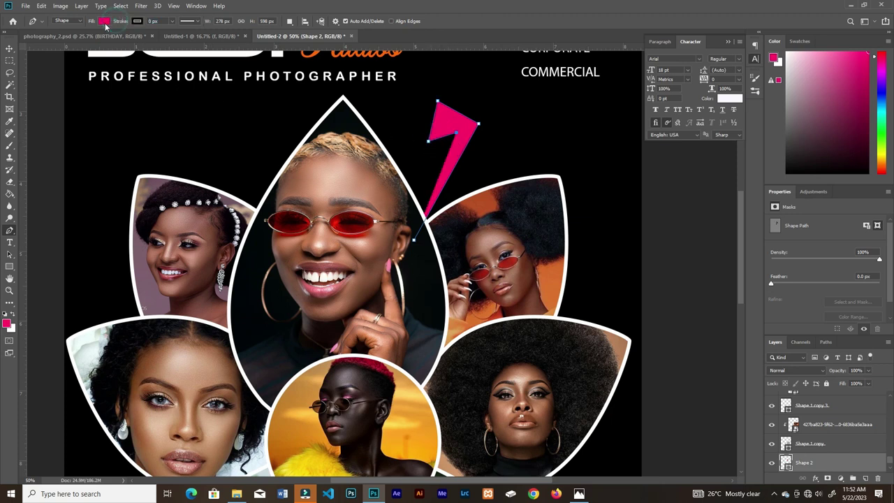
{"action": "left_click", "coordinate": [104, 22]}
{"action": "left_click", "coordinate": [140, 21]}
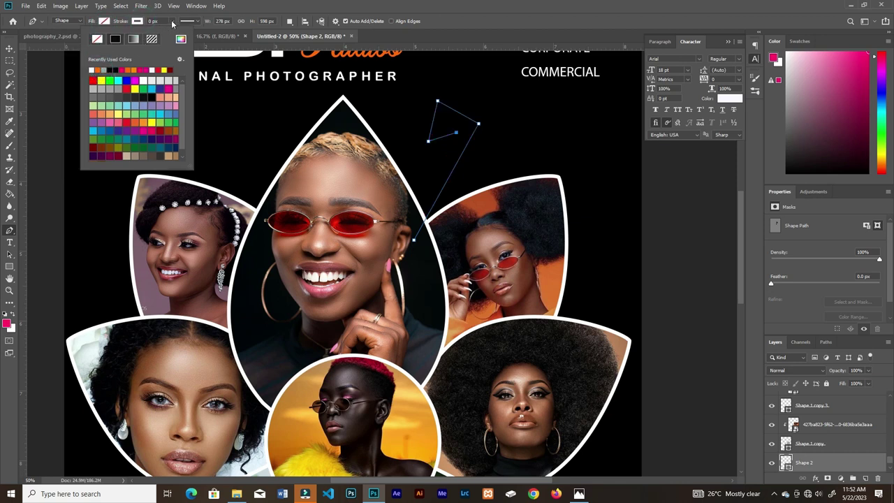
{"action": "left_click", "coordinate": [171, 22]}
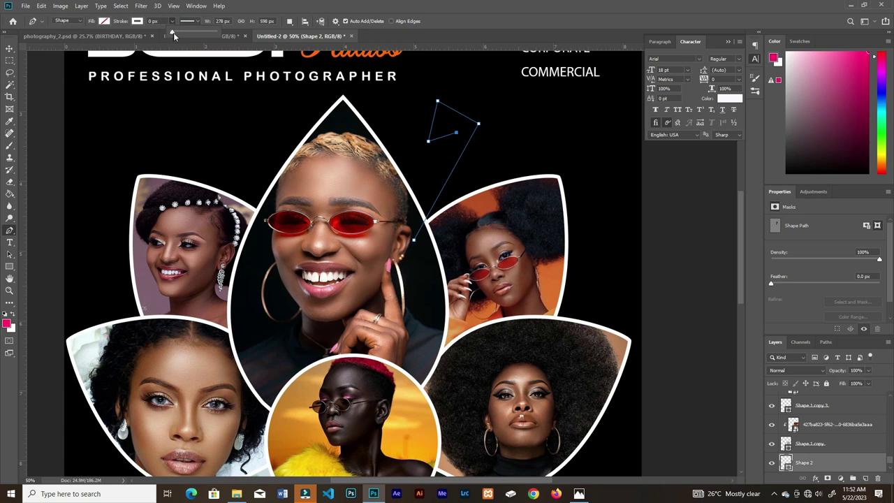
{"action": "left_click_drag", "start_coordinate": [173, 32], "coordinate": [175, 35]}
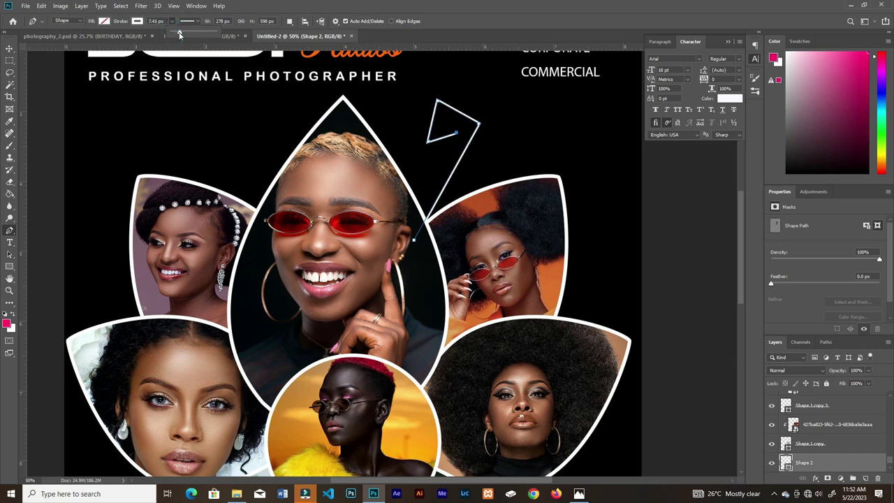
{"action": "left_click_drag", "start_coordinate": [179, 34], "coordinate": [181, 32]}
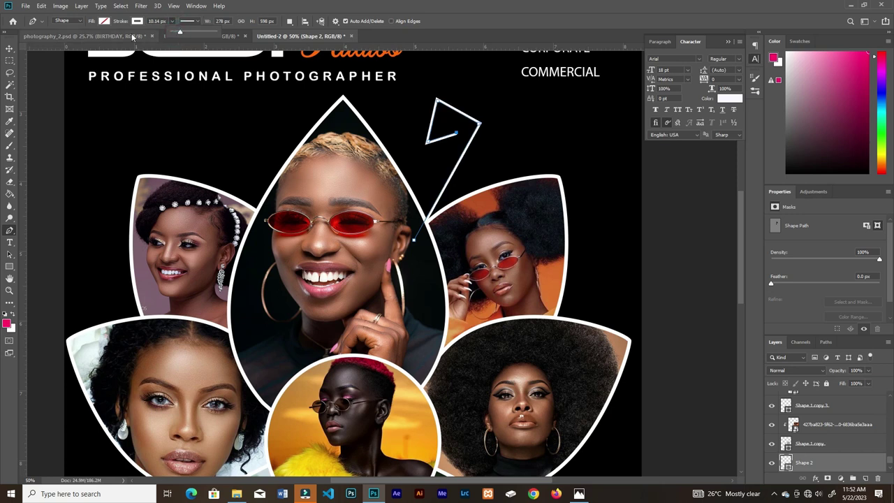
- Curl the path into a swirl with Convert Point and make its stroke dotted orange
{"action": "right_click", "coordinate": [12, 226]}
{"action": "left_click", "coordinate": [49, 275]}
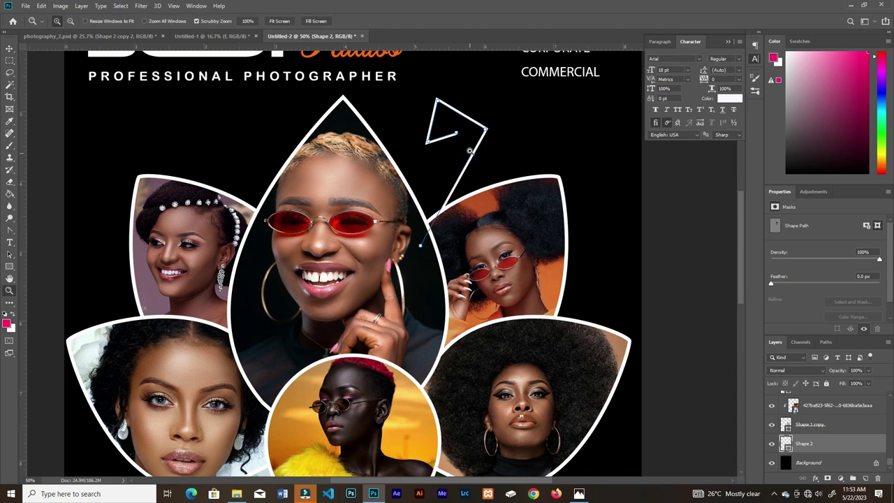
{"action": "mouse_move", "coordinate": [479, 124]}
{"action": "left_mouse_down"}
{"action": "mouse_move", "coordinate": [470, 95]}
{"action": "mouse_move", "coordinate": [456, 132]}
{"action": "left_mouse_up"}
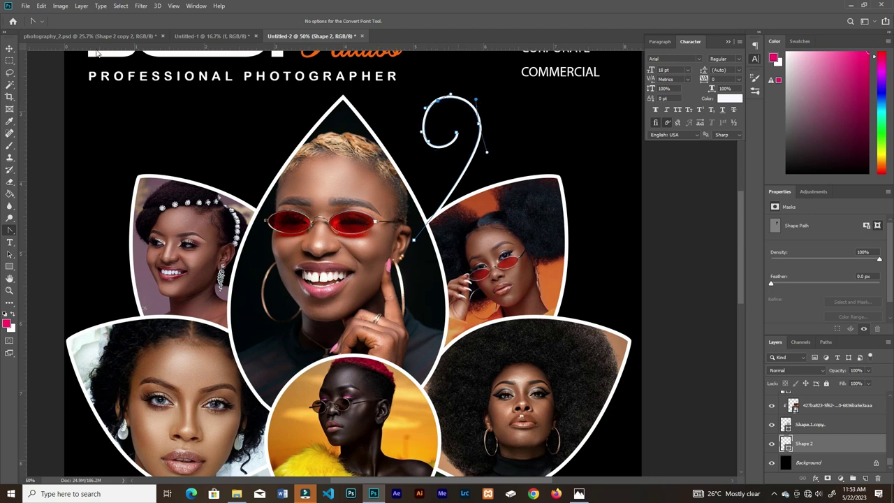
{"action": "left_click", "coordinate": [10, 266]}
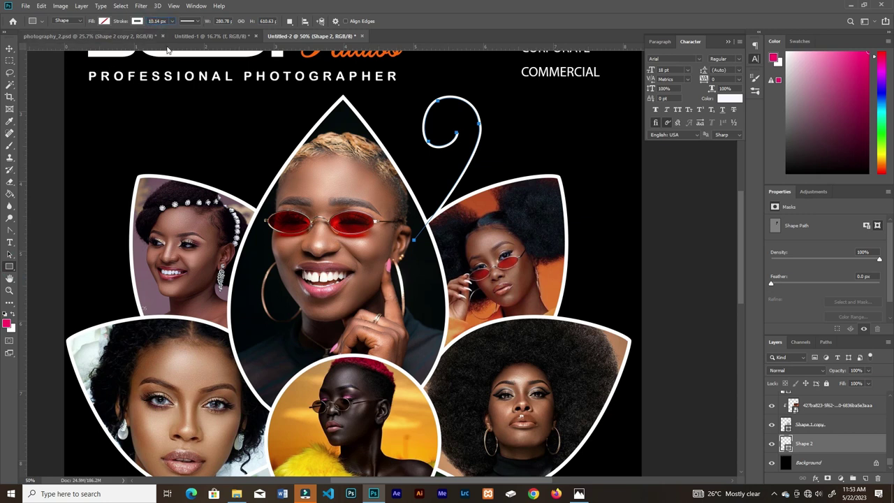
{"action": "key", "text": "Down"}
{"action": "key", "text": "Down"}
{"action": "left_click", "coordinate": [196, 22]}
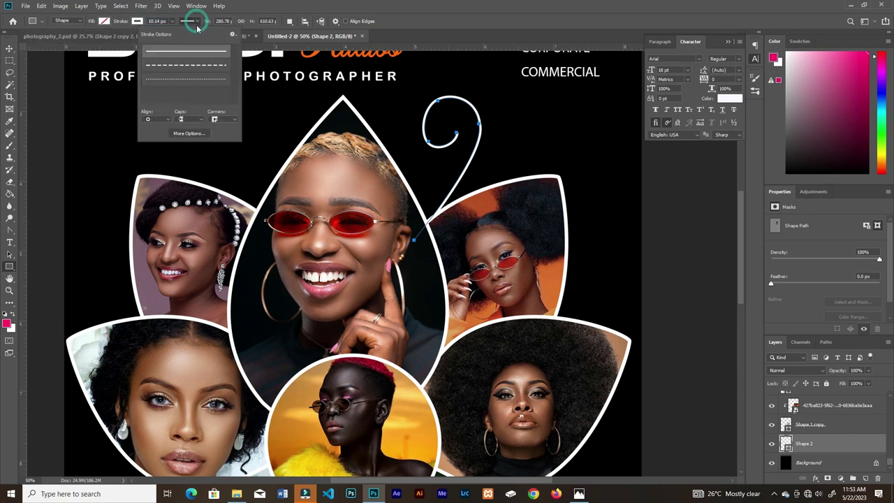
{"action": "left_click", "coordinate": [197, 81]}
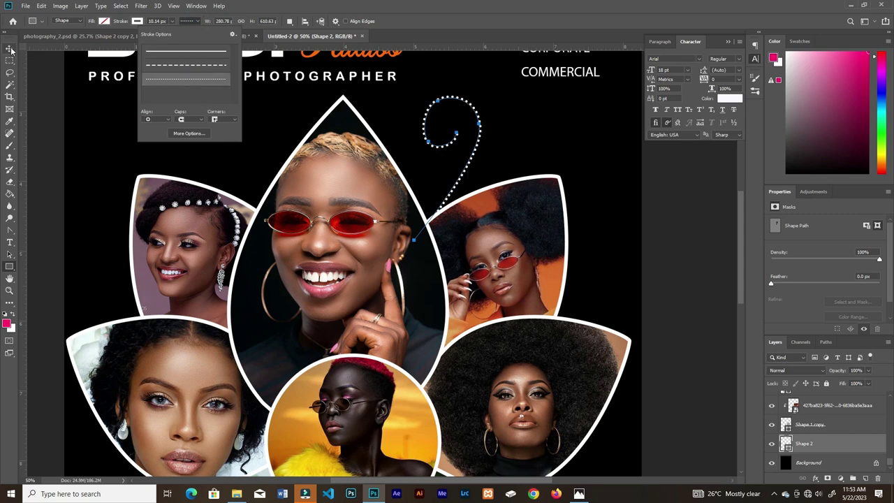
{"action": "left_click", "coordinate": [136, 22]}
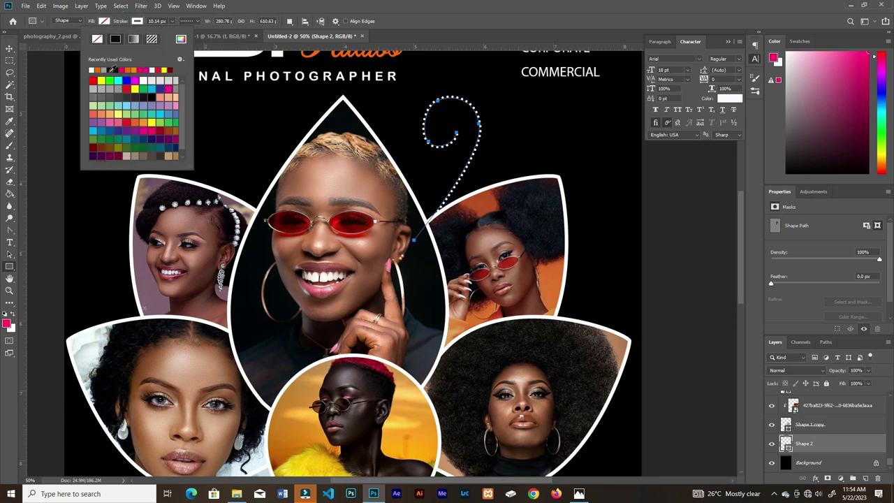
{"action": "left_click", "coordinate": [10, 49]}
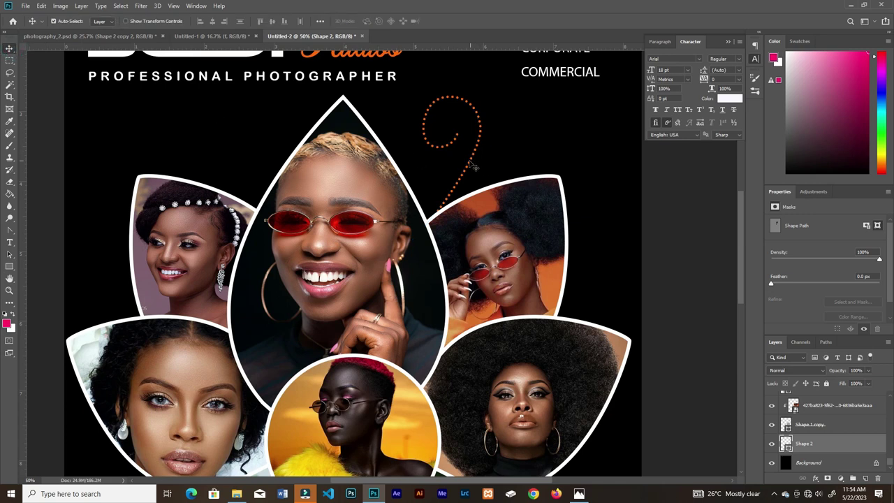
- Shift the dotted swirl left and flip its copy horizontally
{"action": "left_click_drag", "start_coordinate": [478, 137], "coordinate": [263, 139]}
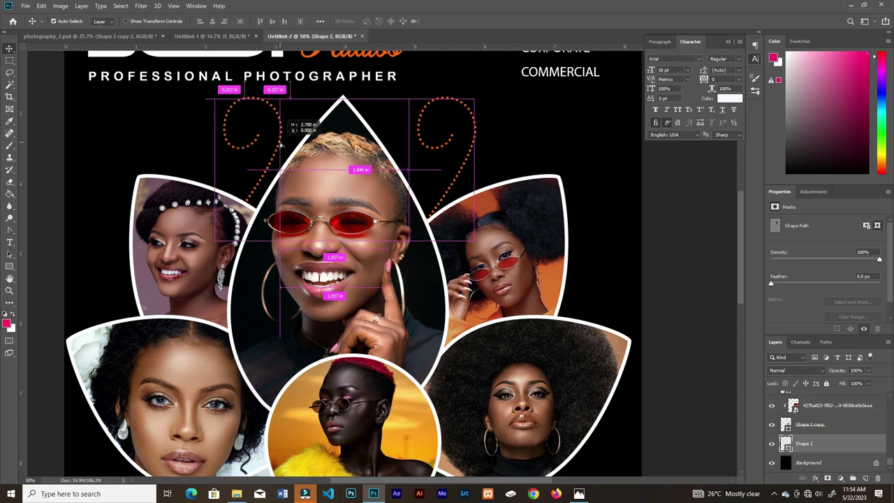
{"action": "key", "text": "ctrl+t"}
{"action": "right_click", "coordinate": [276, 144]}
{"action": "left_click", "coordinate": [293, 258]}
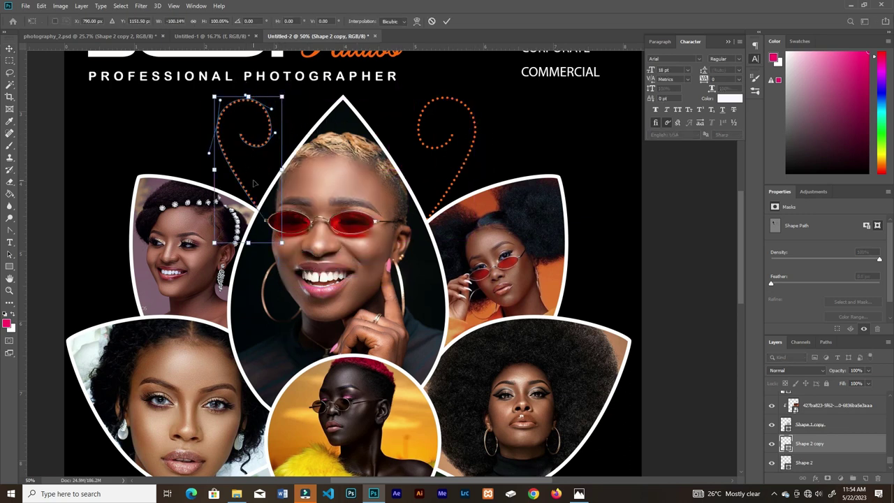
{"action": "left_click", "coordinate": [446, 21]}
{"action": "key", "text": "ctrl+minus"}
{"action": "key", "text": "ctrl+minus"}
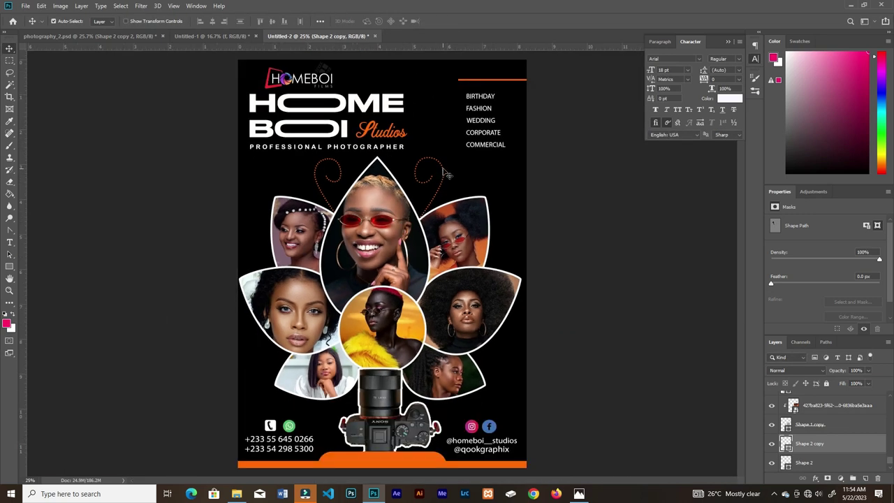
- Place a vertically flipped swirl copy toward the lower right of the flyer
{"action": "mouse_move", "coordinate": [447, 173]}
{"action": "left_mouse_down"}
{"action": "mouse_move", "coordinate": [506, 355]}
{"action": "mouse_move", "coordinate": [518, 363]}
{"action": "left_mouse_up"}
{"action": "key", "text": "ctrl+t"}
{"action": "right_click", "coordinate": [504, 359]}
{"action": "left_click", "coordinate": [527, 355]}
{"action": "key", "text": "Return"}
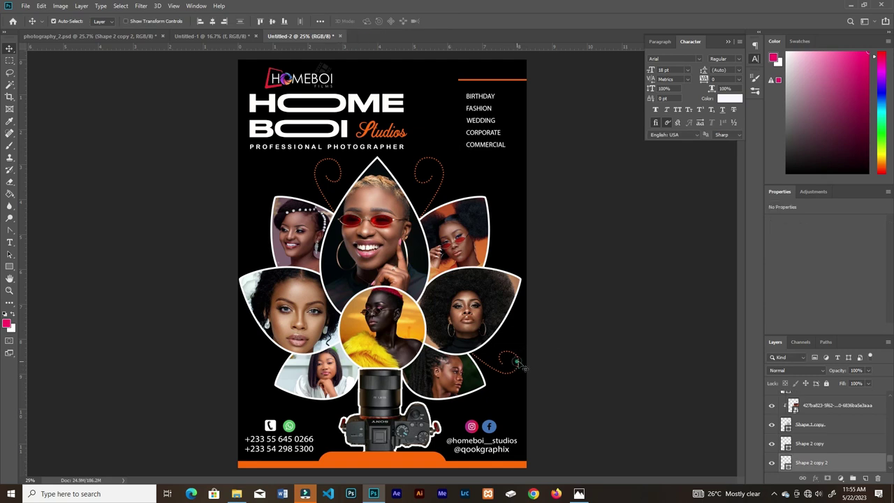
{"action": "scroll", "coordinate": [517, 362], "scroll_direction": "up", "scroll_amount": 1}
{"action": "scroll", "coordinate": [525, 307], "scroll_direction": "down", "scroll_amount": 3}
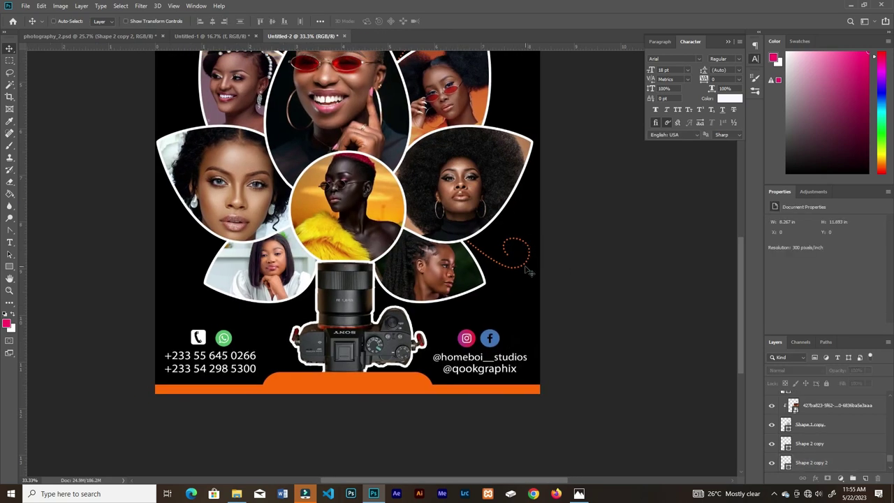
- Duplicate the swirl, mirror it horizontally and move it to the lower flower's left side
{"action": "key", "text": "ctrl+j"}
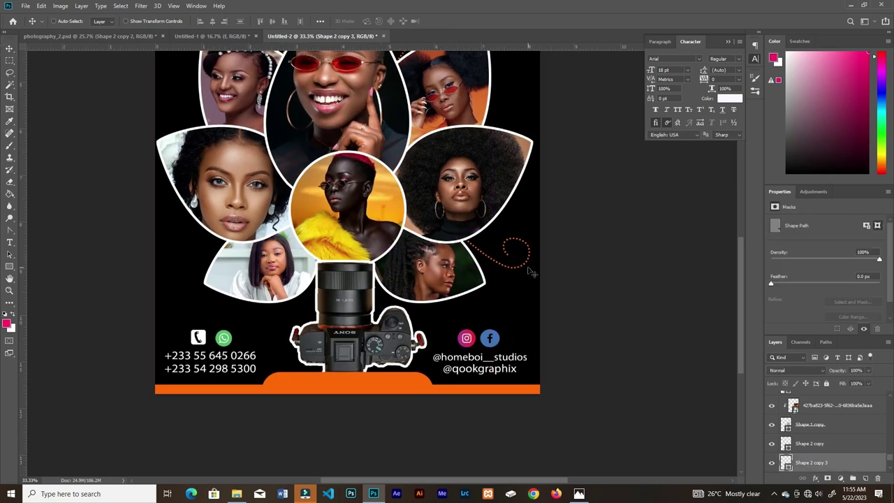
{"action": "key", "text": "ctrl+t"}
{"action": "right_click", "coordinate": [529, 260]}
{"action": "left_click", "coordinate": [552, 361]}
{"action": "left_click_drag", "start_coordinate": [500, 264], "coordinate": [206, 257]}
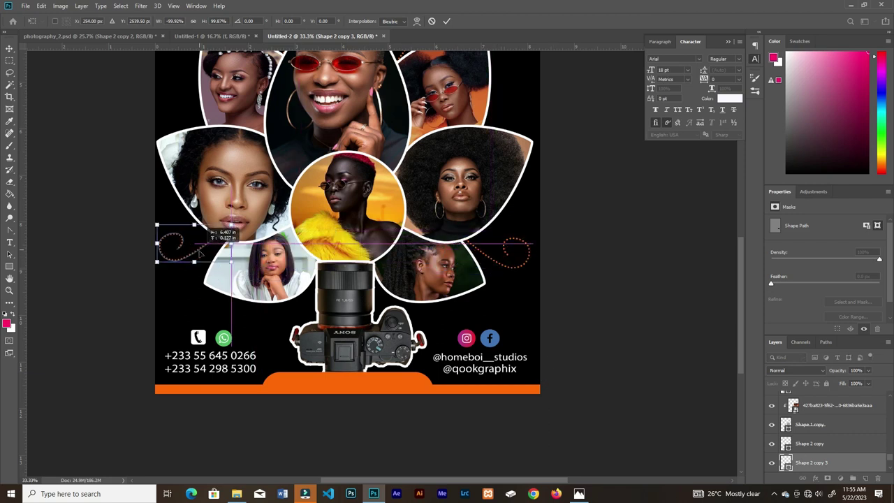
{"action": "key", "text": "Return"}
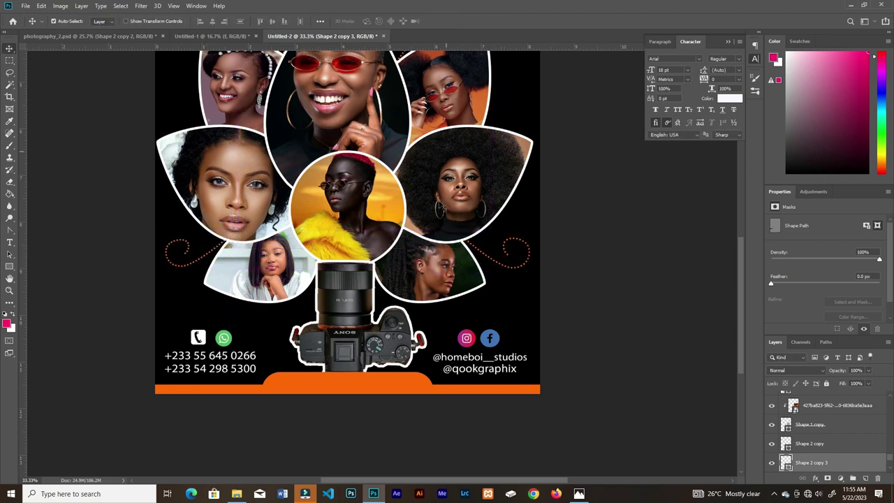
{"action": "key", "text": "ctrl+0"}
- Place the Canon camera photo top-right, behind the flower, with Luminosity blend at 15% opacity
{"action": "left_click", "coordinate": [247, 494]}
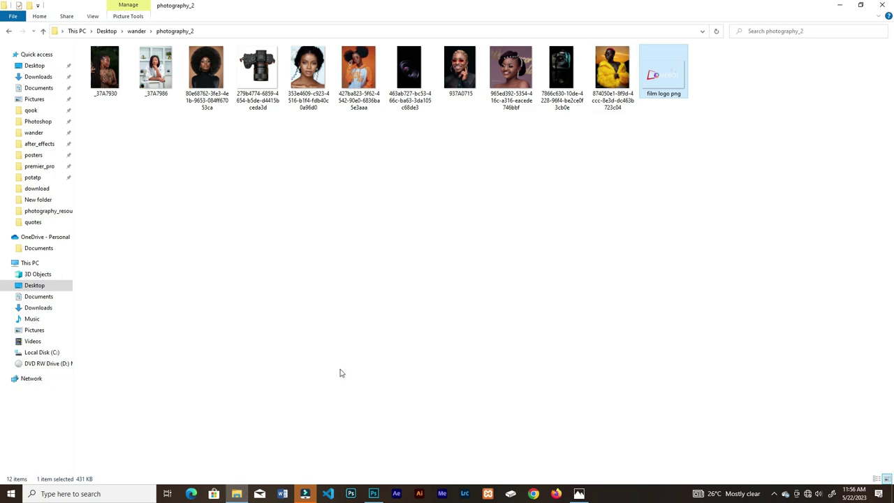
{"action": "left_click_drag", "start_coordinate": [561, 77], "coordinate": [468, 218]}
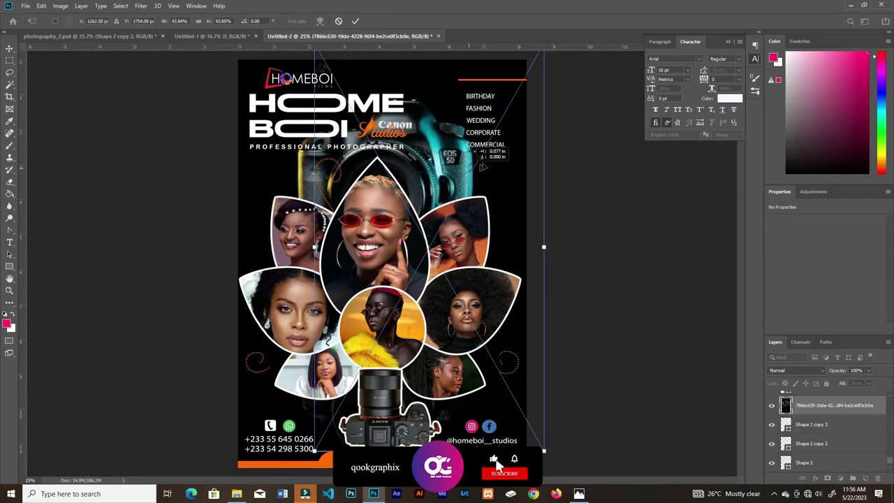
{"action": "left_click_drag", "start_coordinate": [578, 434], "coordinate": [521, 345]}
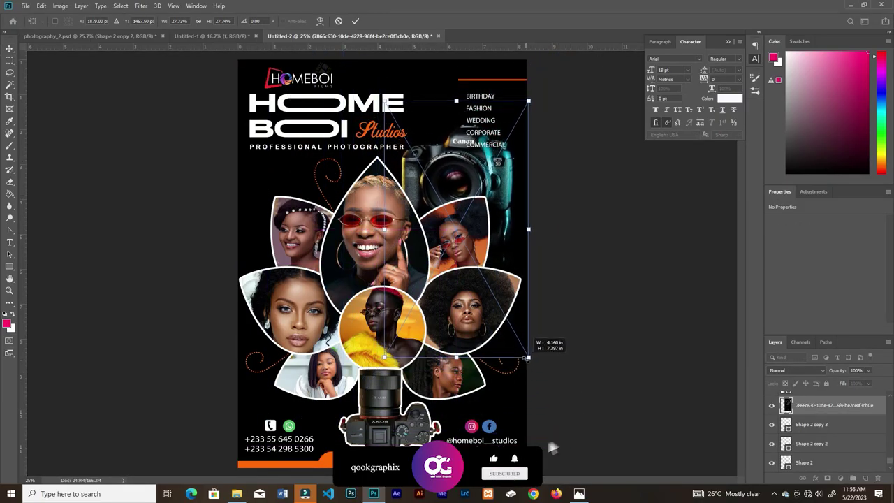
{"action": "left_click_drag", "start_coordinate": [492, 224], "coordinate": [507, 164]}
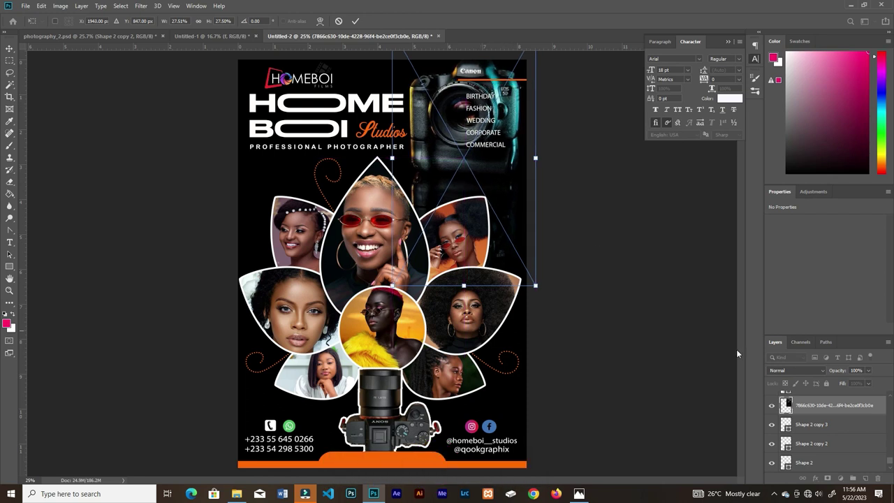
{"action": "left_click", "coordinate": [355, 21]}
{"action": "key", "text": "ctrl+shift+bracketleft"}
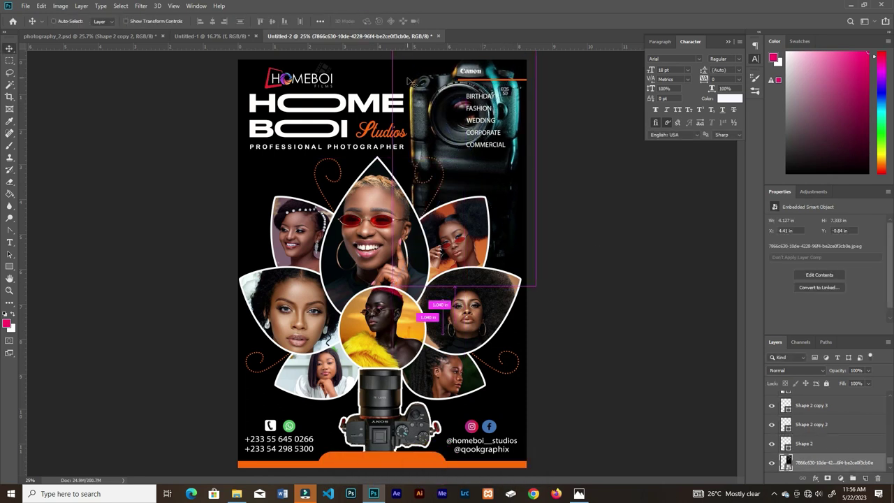
{"action": "left_click", "coordinate": [796, 370]}
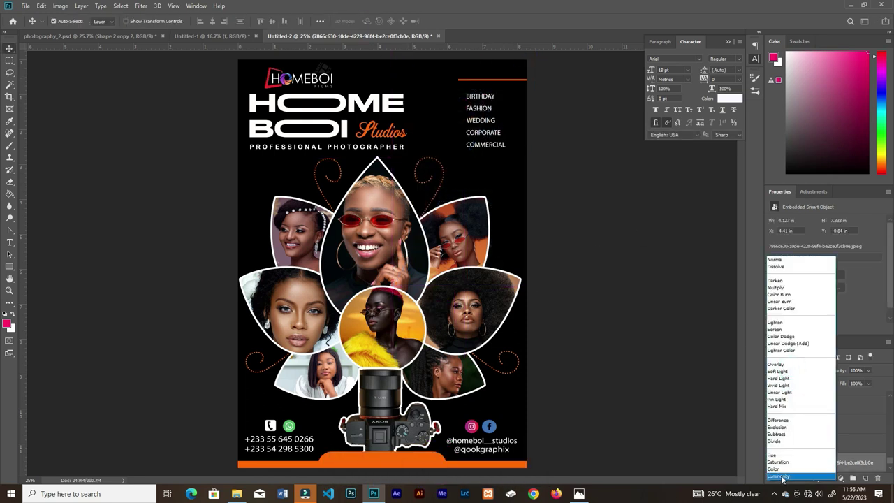
{"action": "left_click", "coordinate": [789, 480]}
{"action": "left_click_drag", "start_coordinate": [838, 384], "coordinate": [836, 383]}
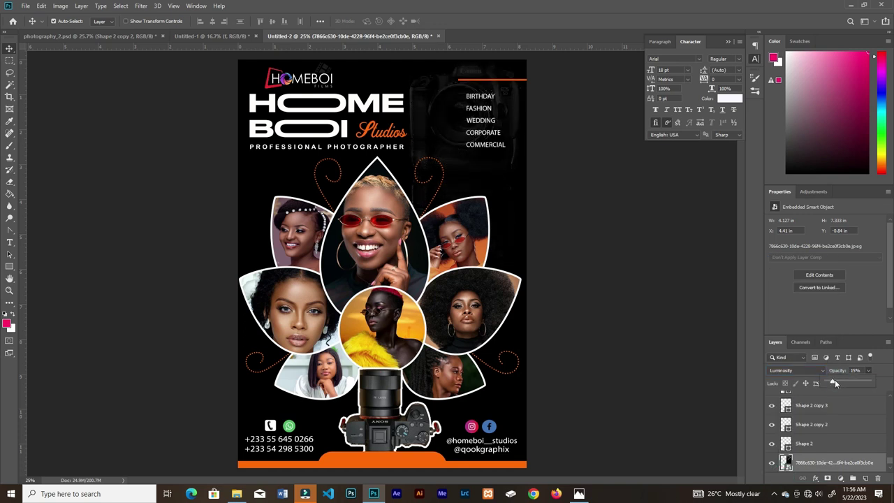
{"action": "left_click", "coordinate": [571, 270]}
- Place the camera lens photo lower-left, behind the flower, with Luminosity blend at 21% opacity
{"action": "left_click", "coordinate": [236, 494]}
{"action": "mouse_move", "coordinate": [408, 70]}
{"action": "left_mouse_down"}
{"action": "mouse_move", "coordinate": [316, 407]}
{"action": "mouse_move", "coordinate": [291, 415]}
{"action": "left_mouse_up"}
{"action": "left_click", "coordinate": [355, 21]}
{"action": "key", "text": "ctrl+shift+bracketleft"}
{"action": "left_click", "coordinate": [796, 370]}
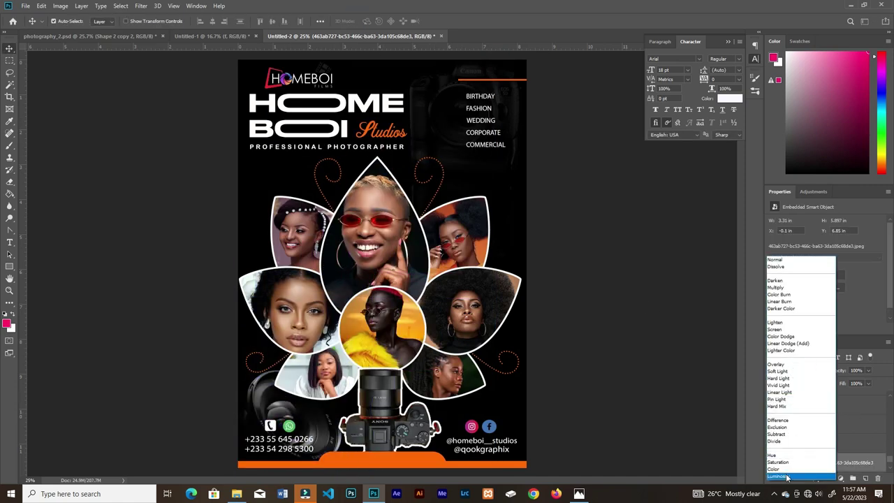
{"action": "left_click", "coordinate": [796, 477]}
{"action": "left_click", "coordinate": [868, 370]}
{"action": "left_click_drag", "start_coordinate": [860, 384], "coordinate": [836, 386]}
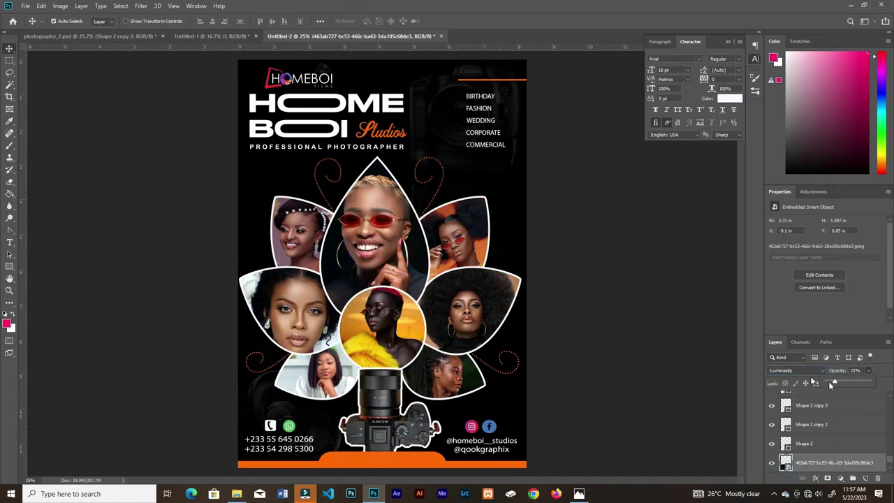
- Add an empty glow layer blended with Linear Dodge (Add) and check the brush settings
{"action": "key", "text": "b"}
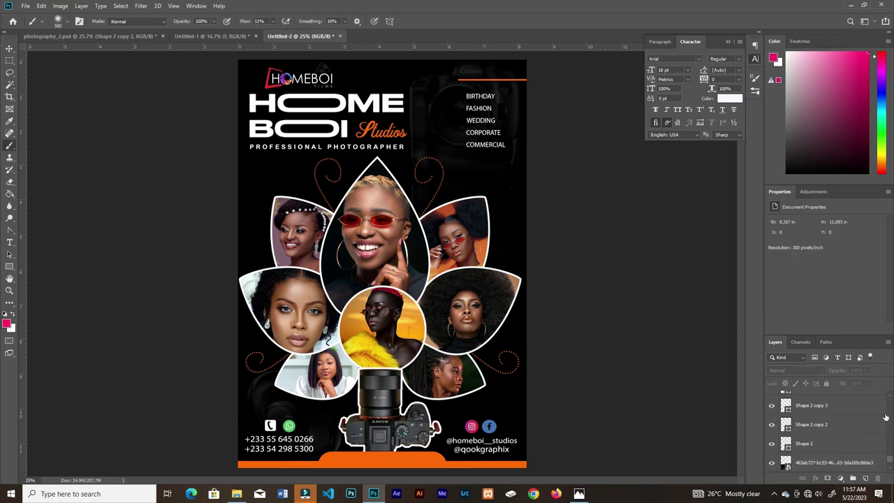
{"action": "left_click", "coordinate": [866, 479]}
{"action": "left_click", "coordinate": [796, 370]}
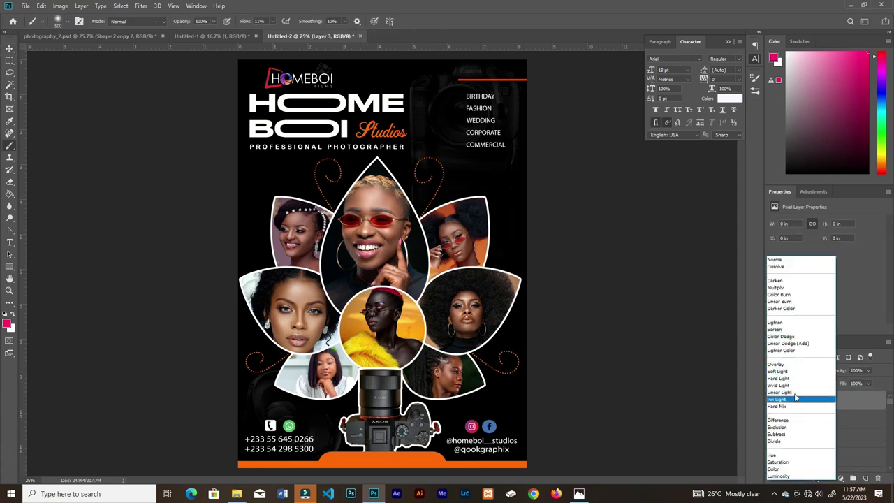
{"action": "left_click", "coordinate": [789, 346]}
{"action": "left_click", "coordinate": [58, 21]}
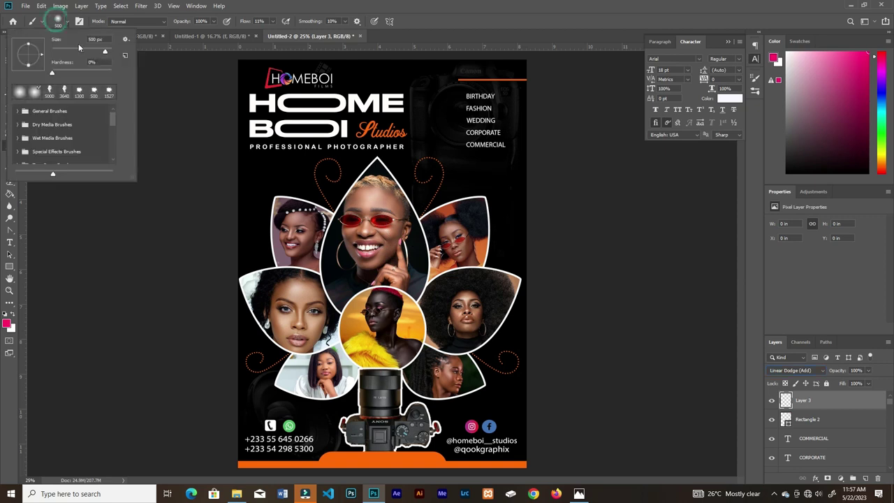
{"action": "key", "text": "Return"}
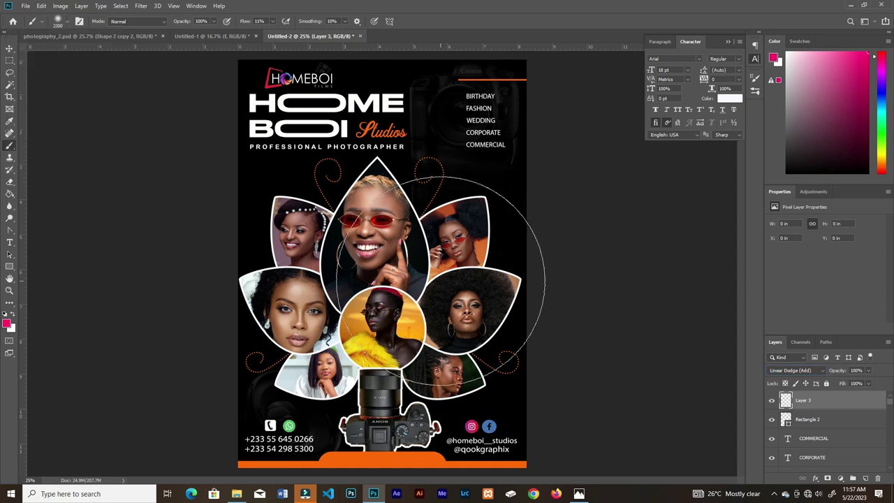
- Add 'BOOK NOW' in Arial Black with tracking 280, centred on the orange bar
{"action": "key", "text": "t"}
{"action": "left_click", "coordinate": [840, 419]}
{"action": "left_click", "coordinate": [353, 460]}
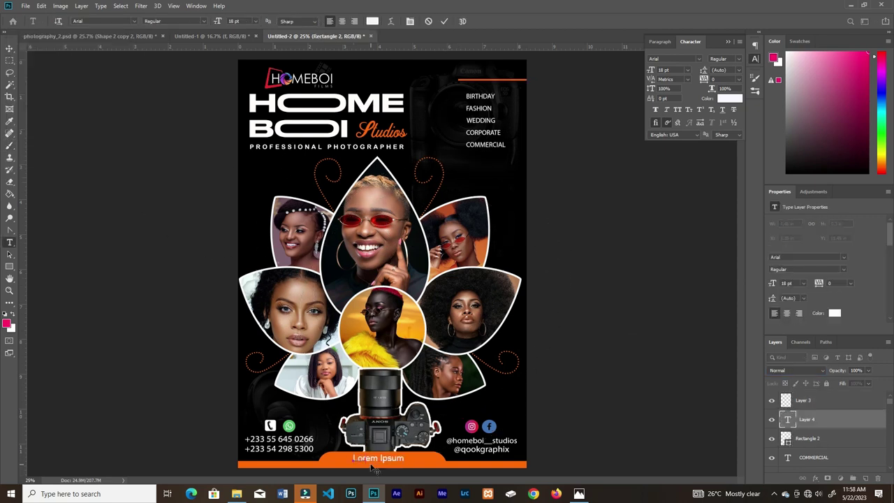
{"action": "type", "text": "BOOK NOW"}
{"action": "left_click", "coordinate": [445, 21]}
{"action": "left_click", "coordinate": [726, 58]}
{"action": "left_click", "coordinate": [729, 91]}
{"action": "key", "text": "v"}
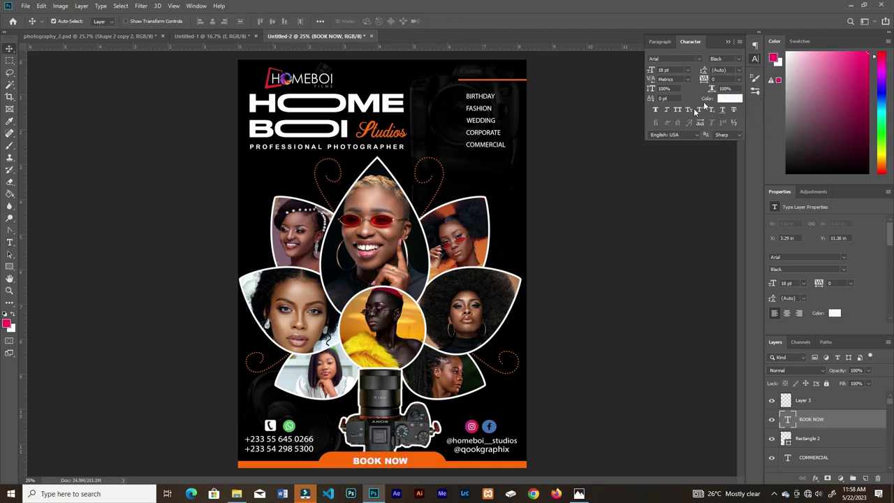
{"action": "left_click_drag", "start_coordinate": [400, 462], "coordinate": [393, 461]}
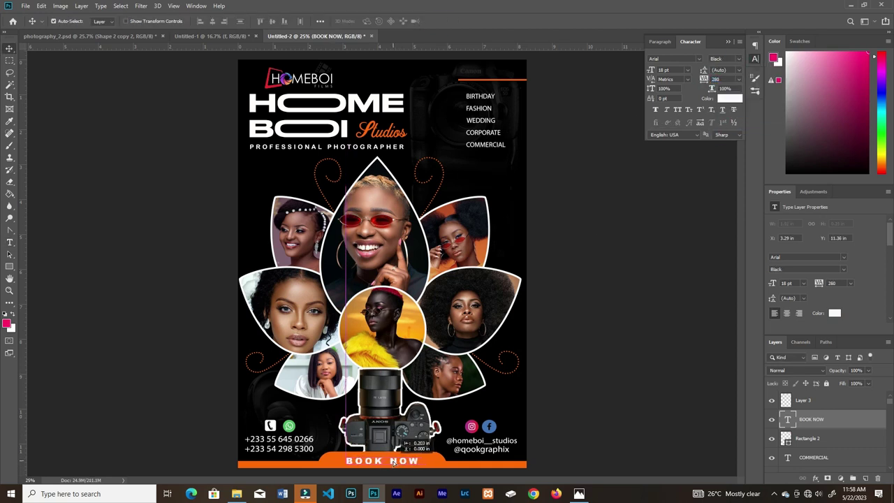
- Paint soft orange glows along the upper-right and lower-left edges
{"action": "key", "text": "alt+bracketright"}
{"action": "key", "text": "b"}
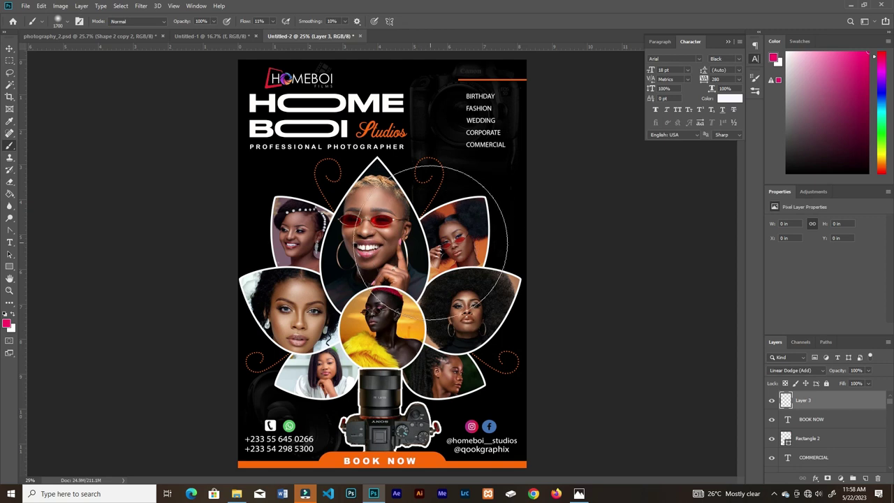
{"action": "left_click", "coordinate": [427, 460], "text": "alt"}
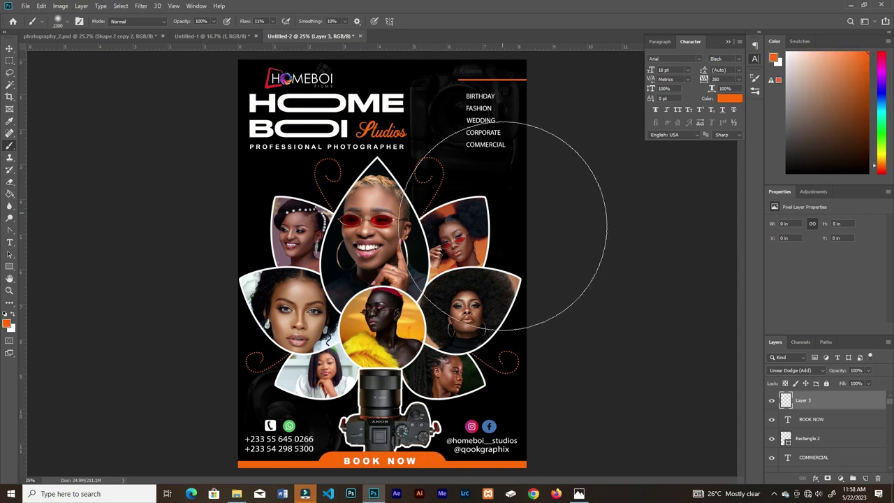
{"action": "left_click", "coordinate": [562, 134]}
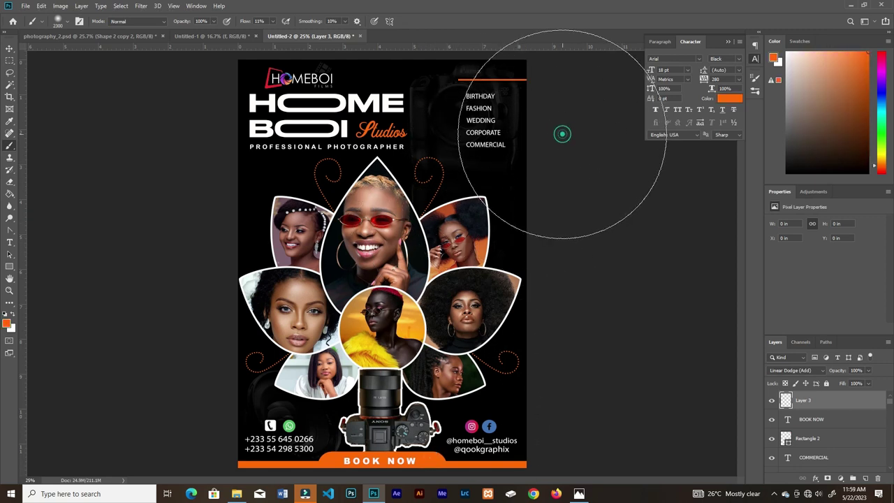
{"action": "key", "text": "ctrl+z"}
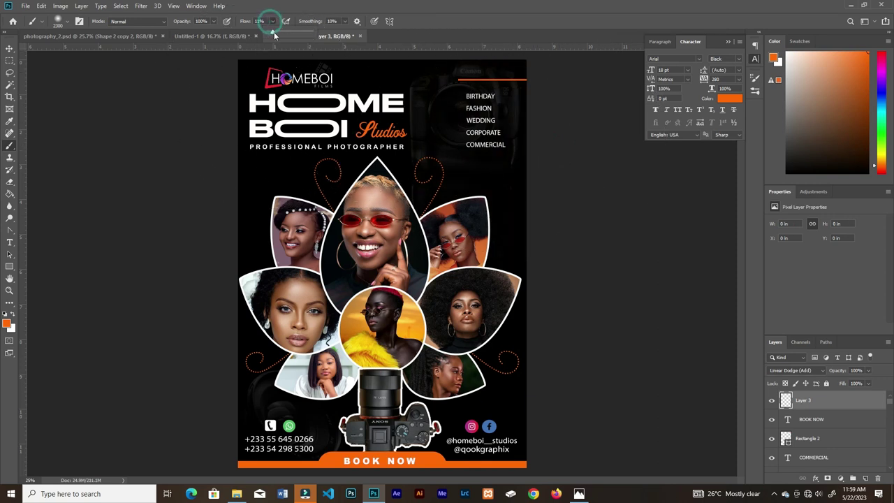
{"action": "left_click", "coordinate": [600, 128]}
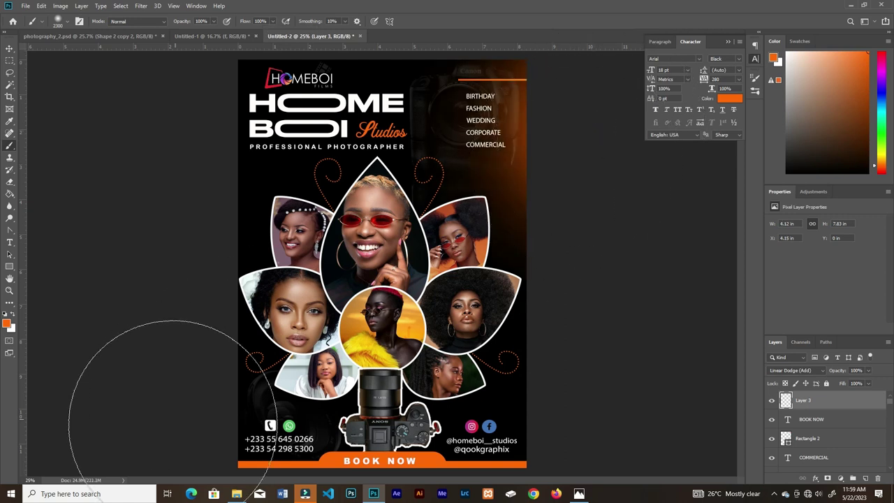
{"action": "left_click", "coordinate": [149, 389]}
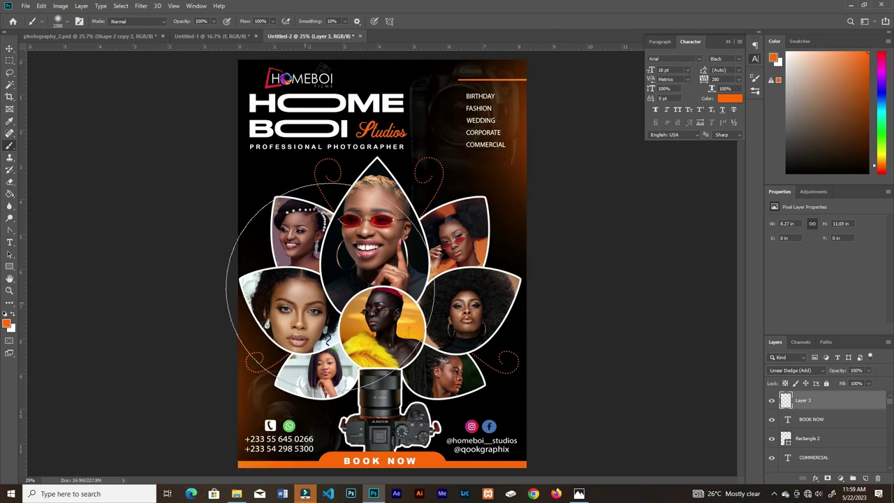
- Paint a smaller orange glow around the central face and hand
{"action": "key", "text": "bracketleft"}
{"action": "key", "text": "bracketleft"}
{"action": "key", "text": "bracketleft"}
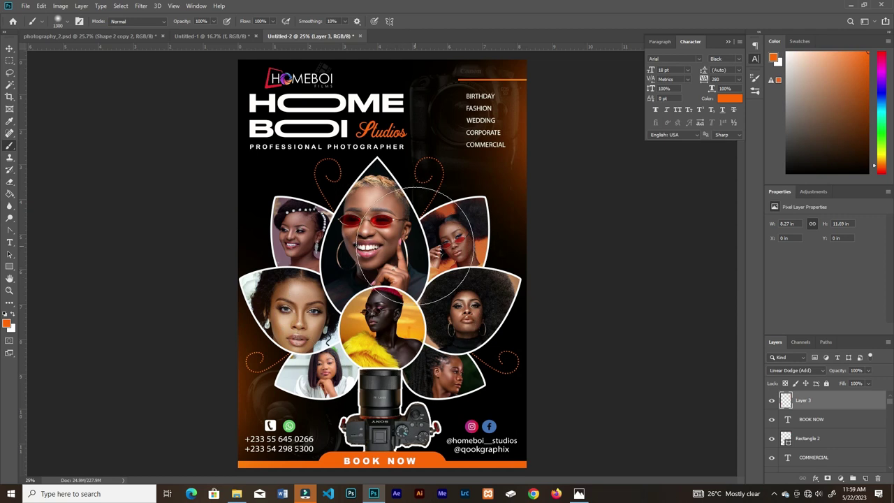
{"action": "left_click", "coordinate": [415, 258]}
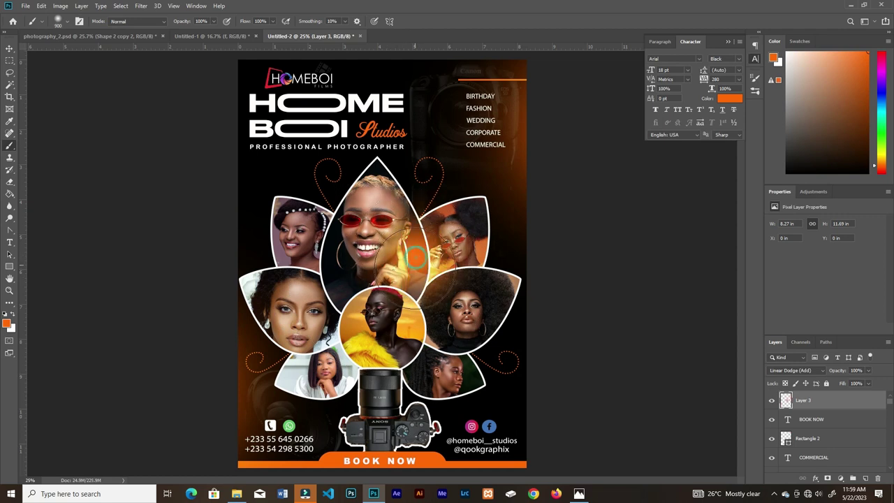
{"action": "key", "text": "ctrl+z"}
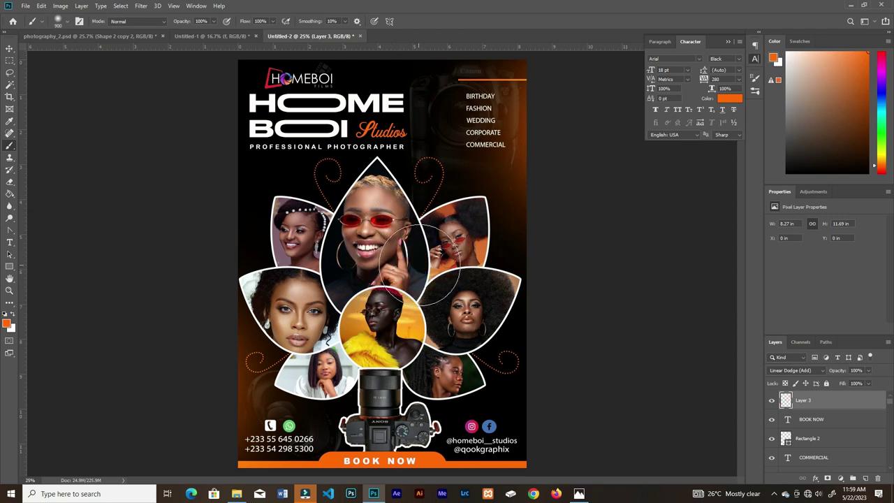
{"action": "key", "text": "bracketright"}
{"action": "left_click", "coordinate": [413, 265]}
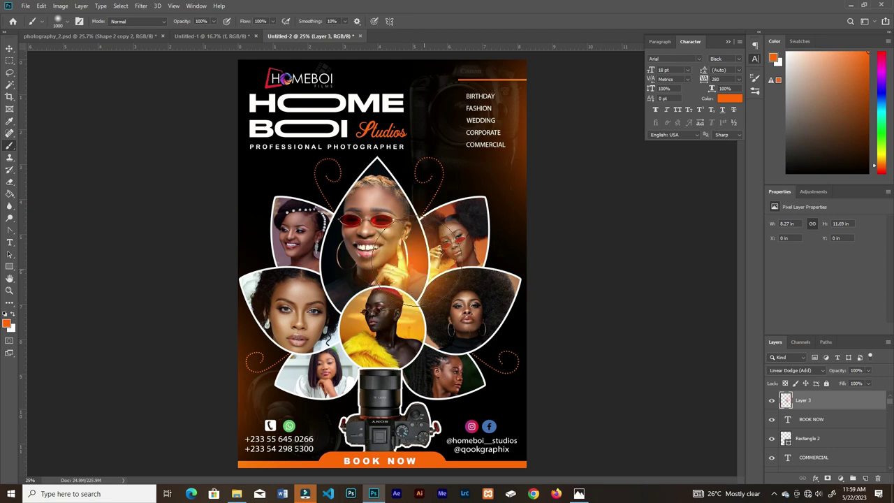
{"action": "key", "text": "v"}
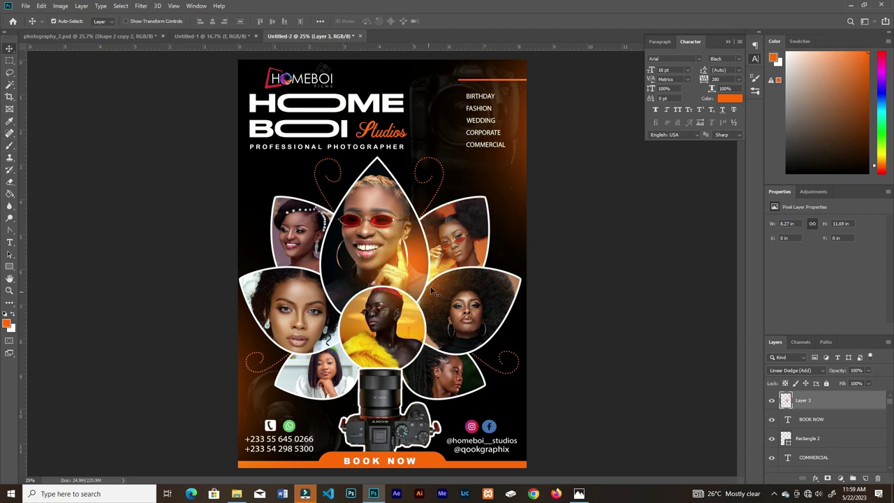